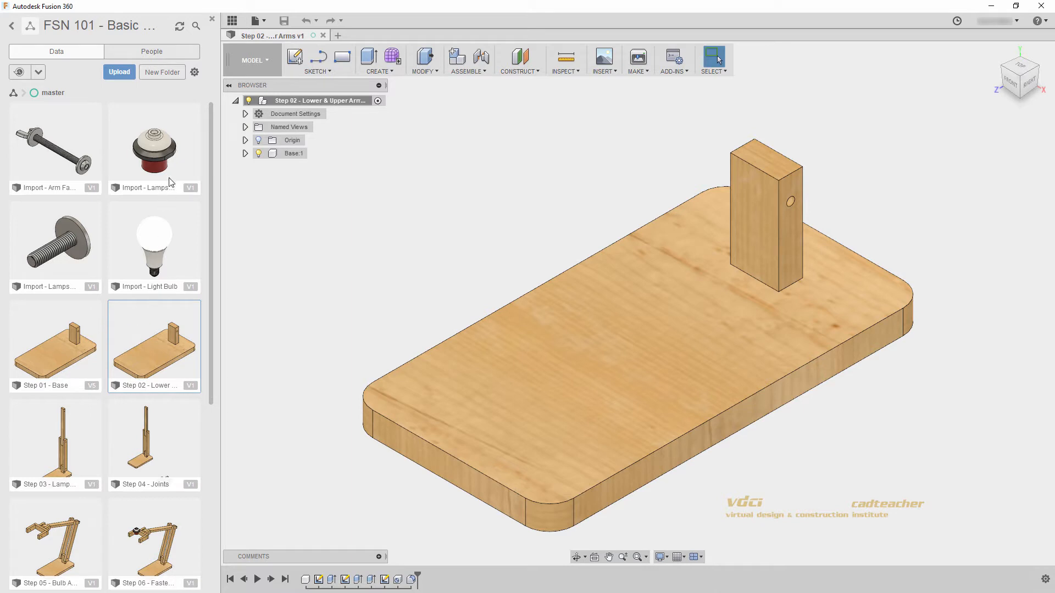
Create a new component under the top-level assembly and rename it Lower Arm
click(228, 20)
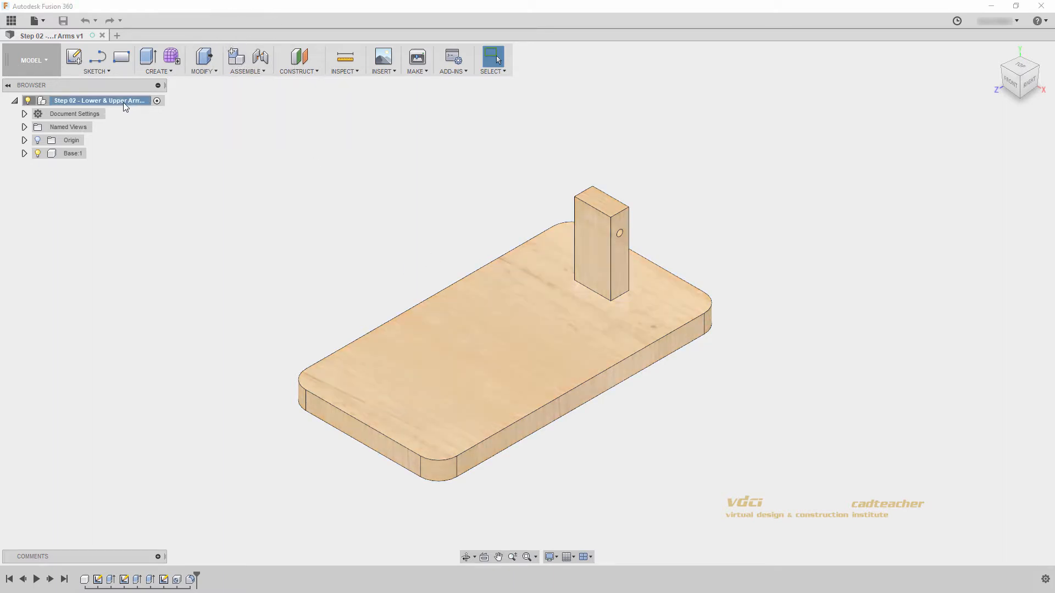
right_click(124, 103)
click(142, 109)
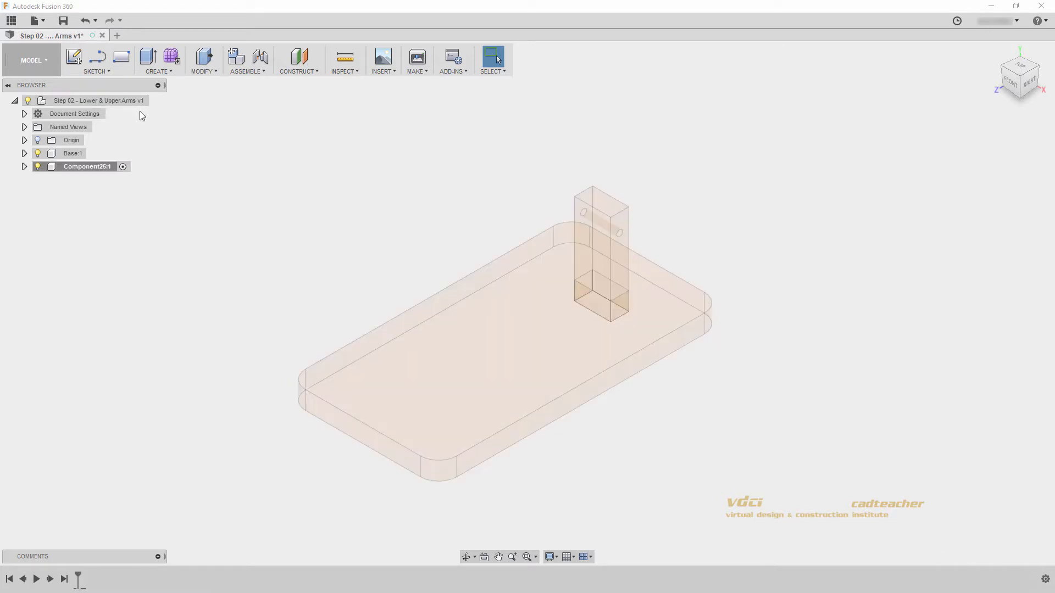
double_click(104, 167)
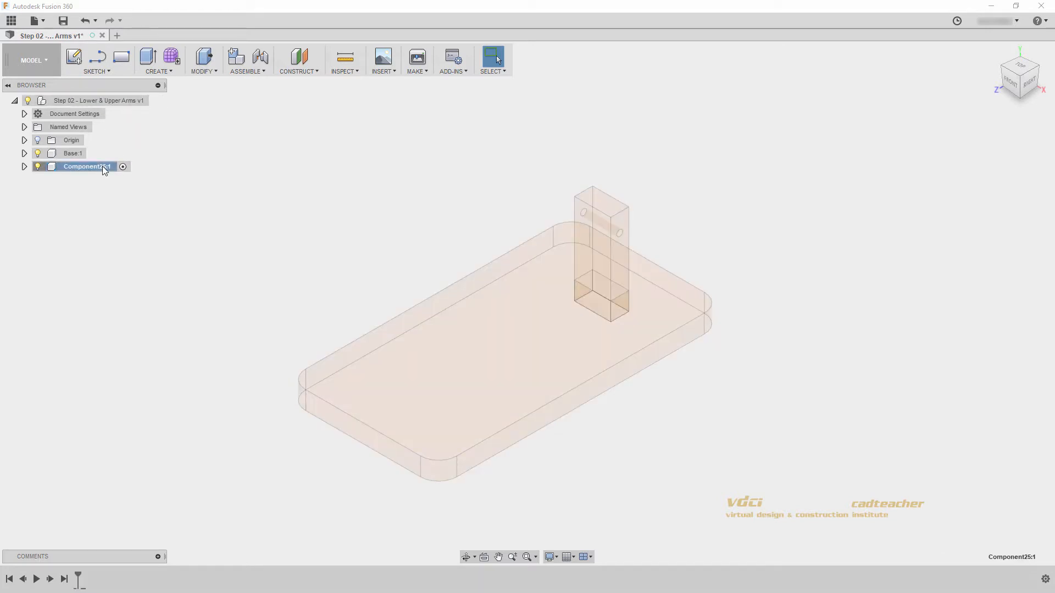
text(Lower Ar)
key(Escape)
Start a sketch on the post's side face with the hole and draw an upright rectangle about 58 mm wide and 304 mm tall overlapping it
click(76, 56)
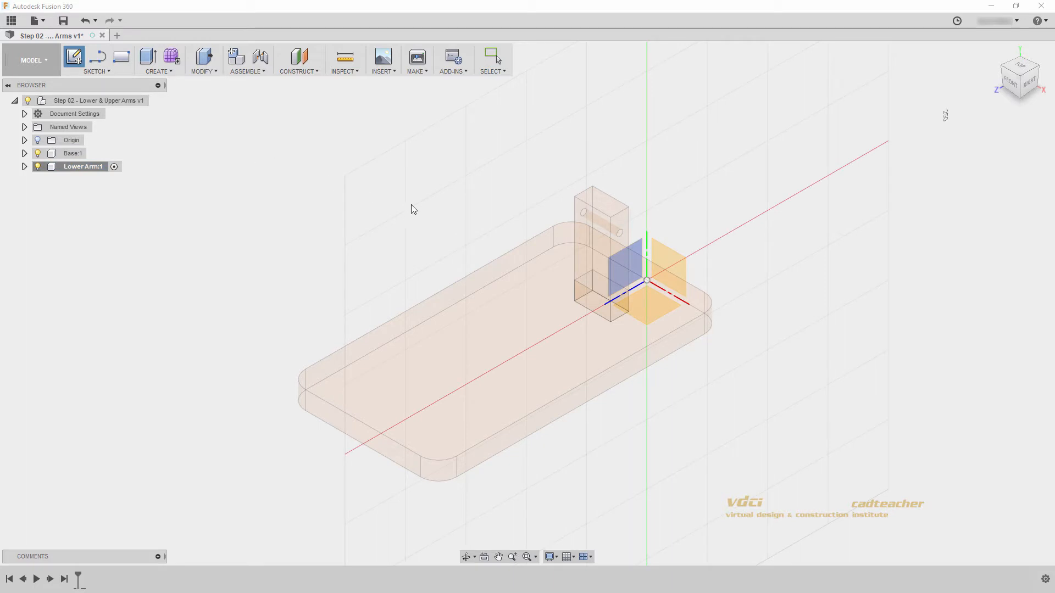
click(619, 220)
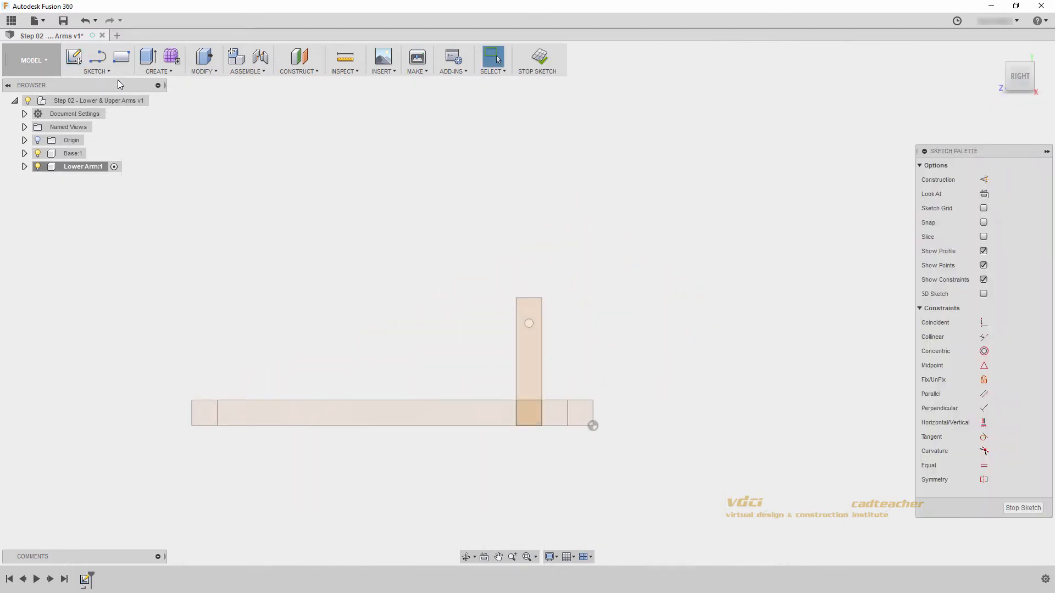
click(121, 56)
scroll(448, 286, up, 2)
scroll(449, 286, down, 3)
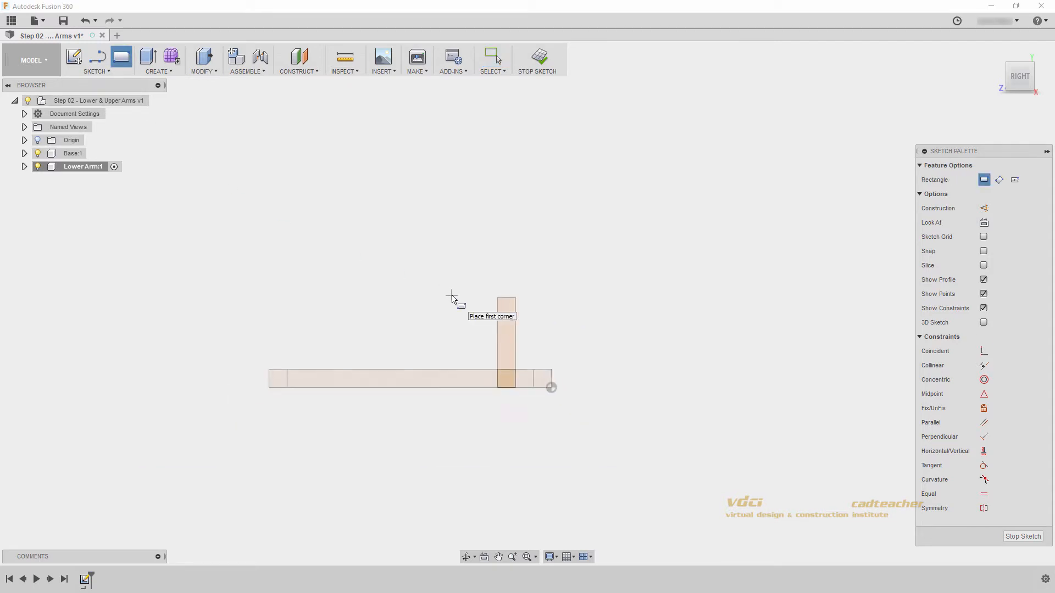
click(490, 118)
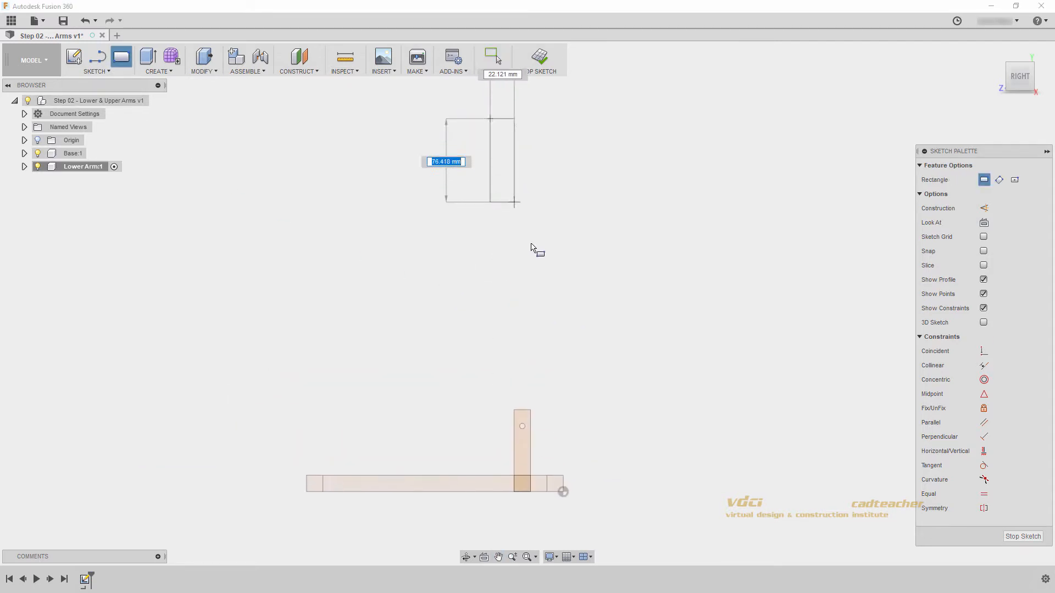
click(554, 451)
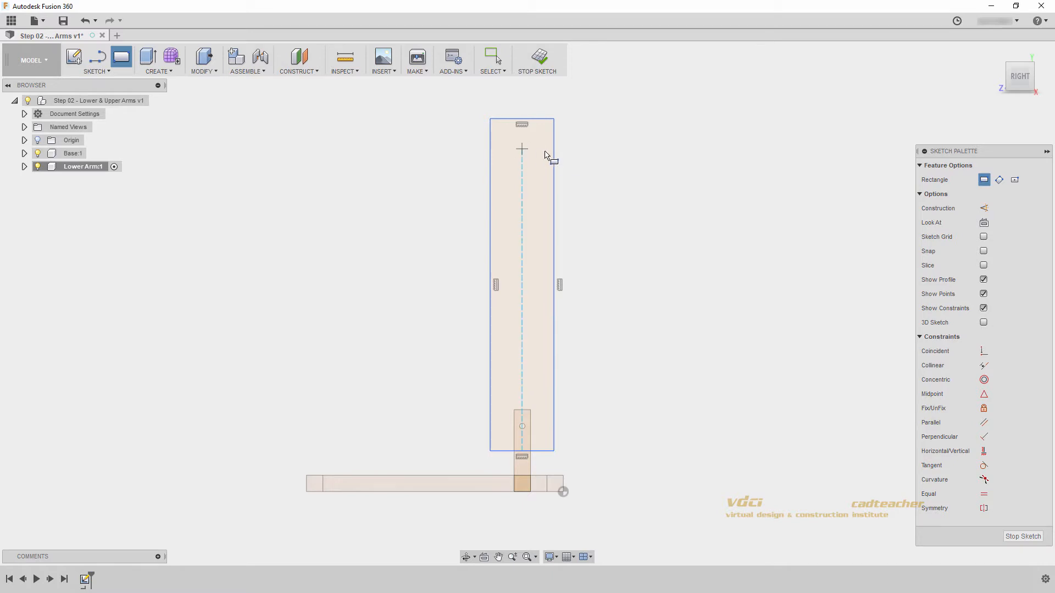
key(Escape)
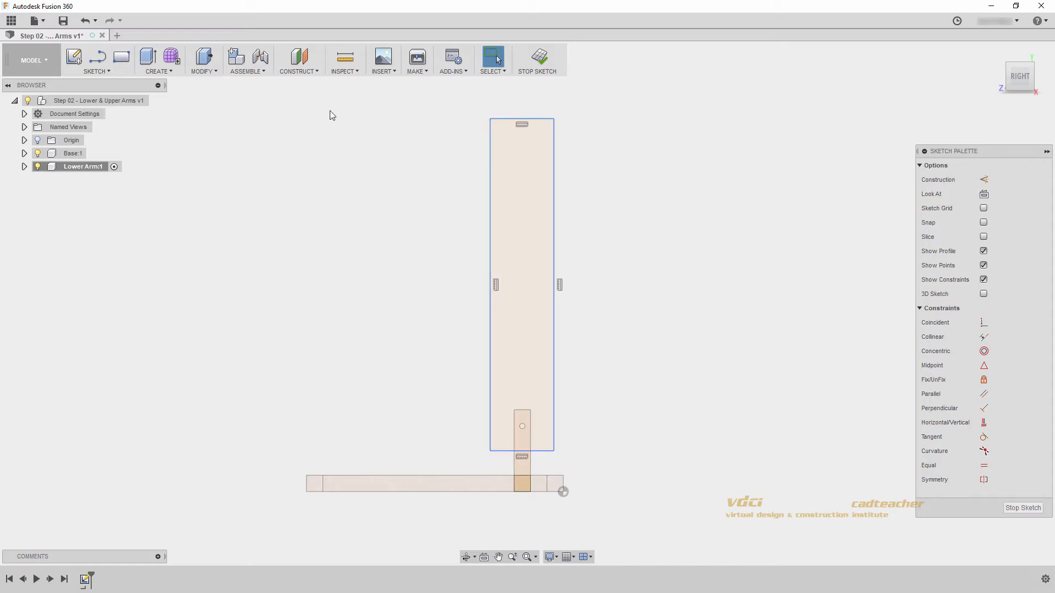
Draw a center diameter circle about 38 mm across inside the upper end of the rectangle, centered above the post's hole
click(102, 69)
mouse_move(112, 130)
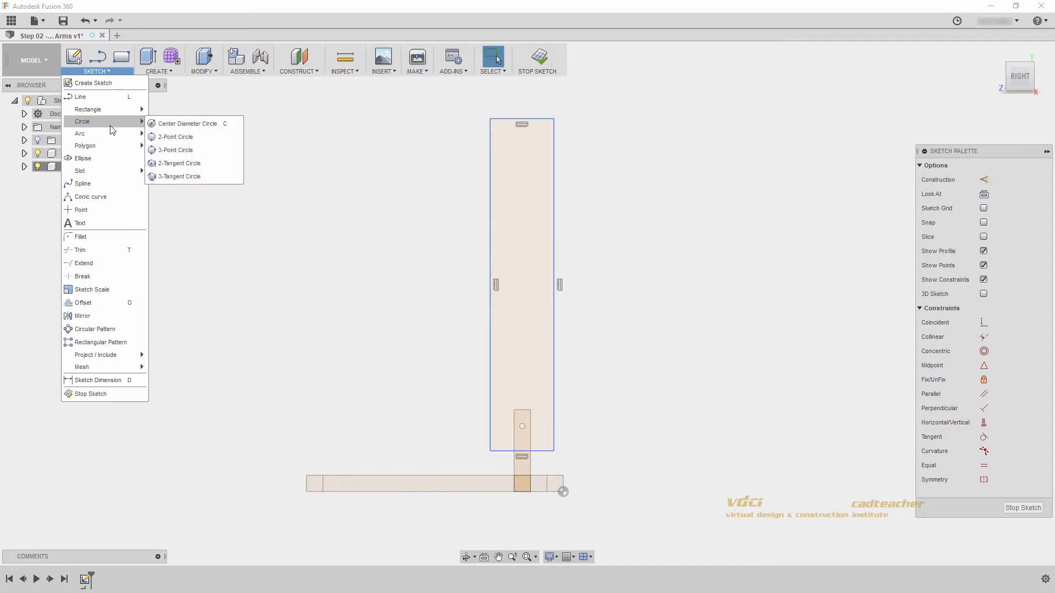
click(203, 129)
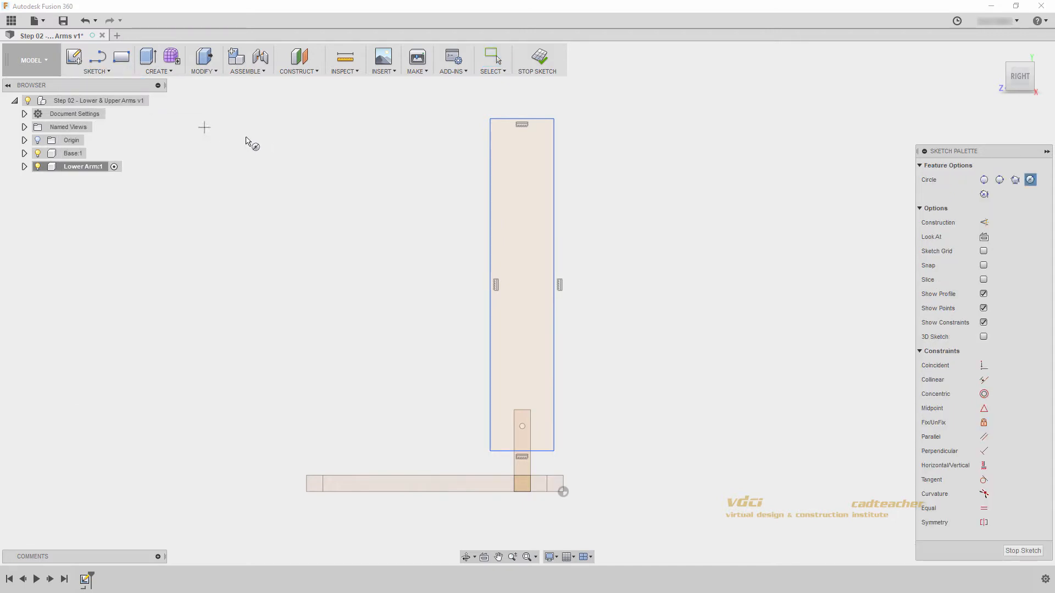
click(522, 172)
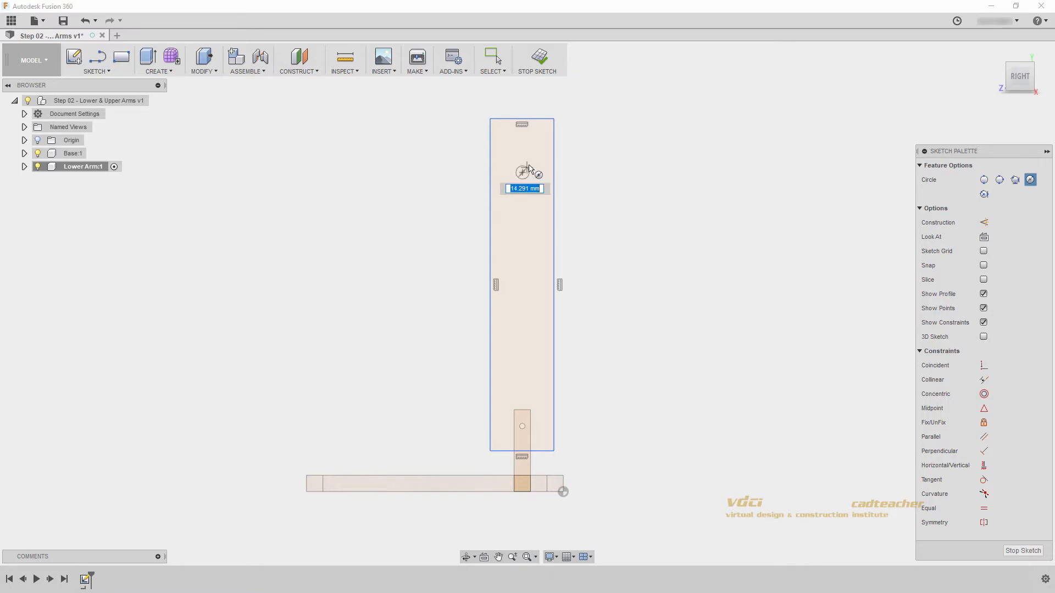
click(537, 158)
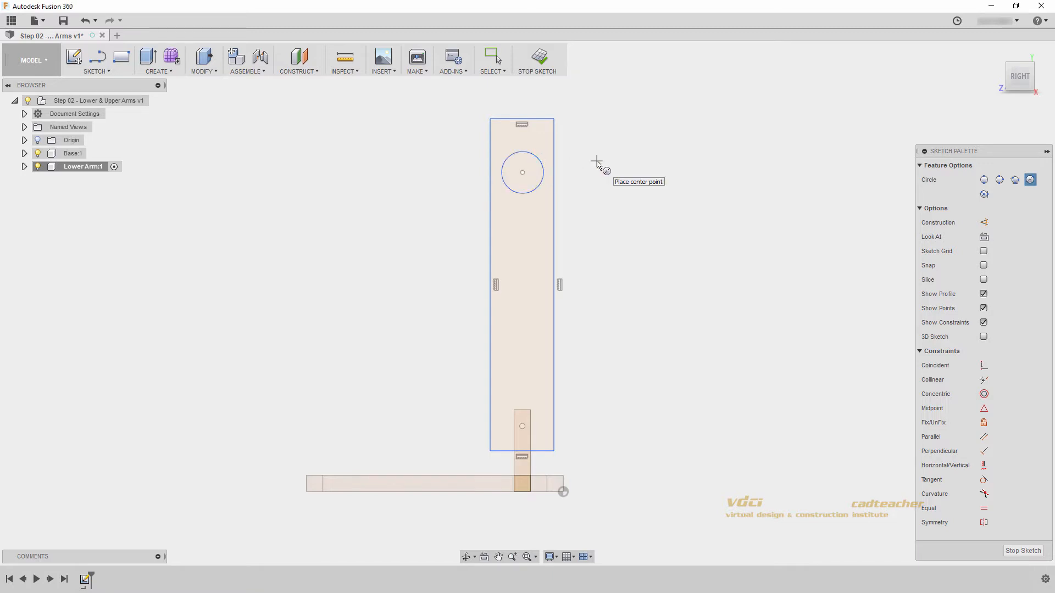
key(Escape)
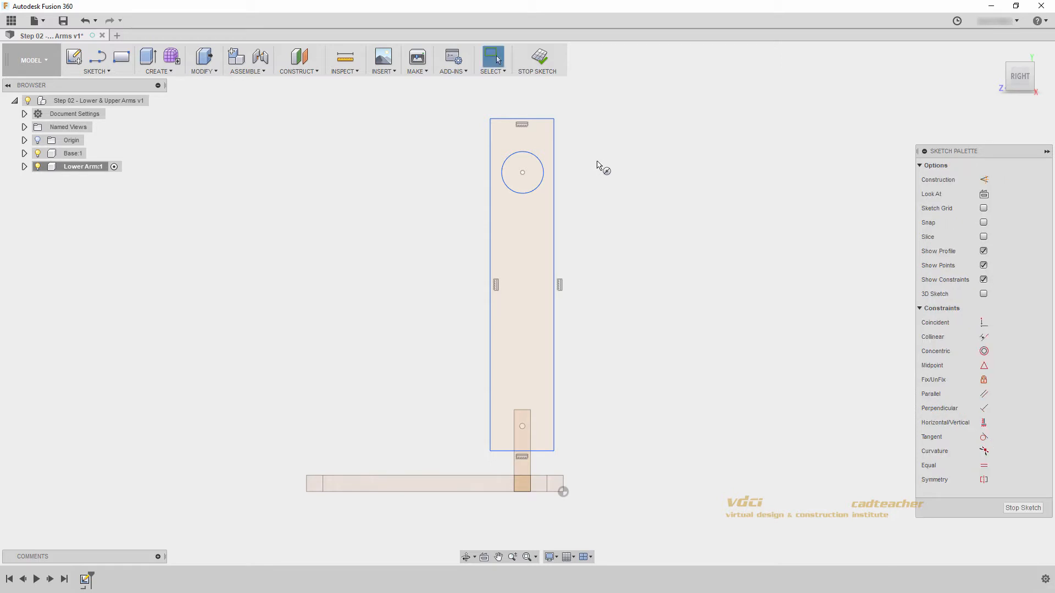
Project the circular edge of the post's hole into the sketch using the specified entities filter
scroll(519, 442, up, 5)
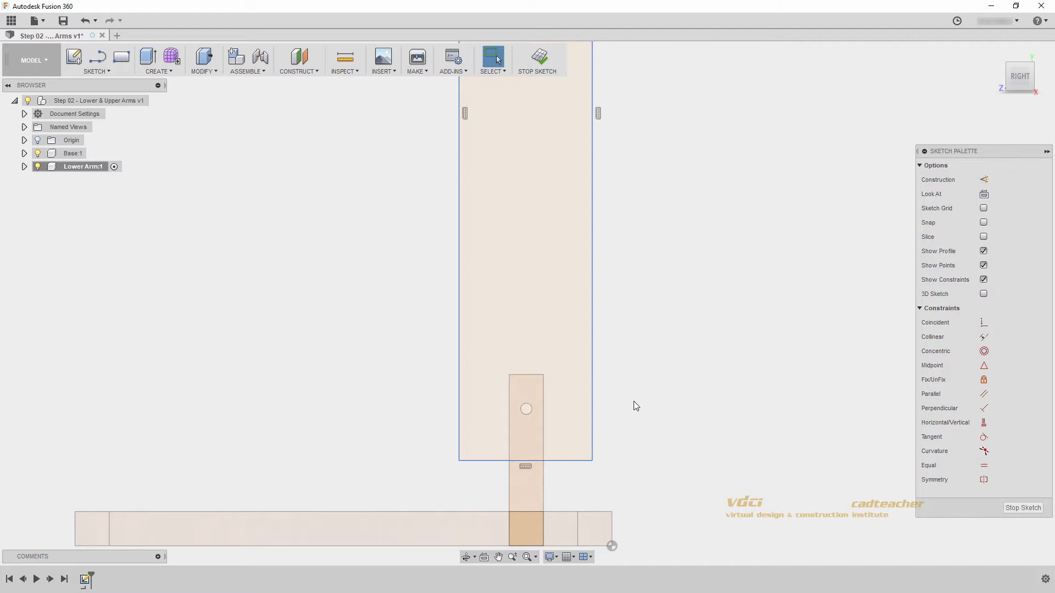
click(103, 72)
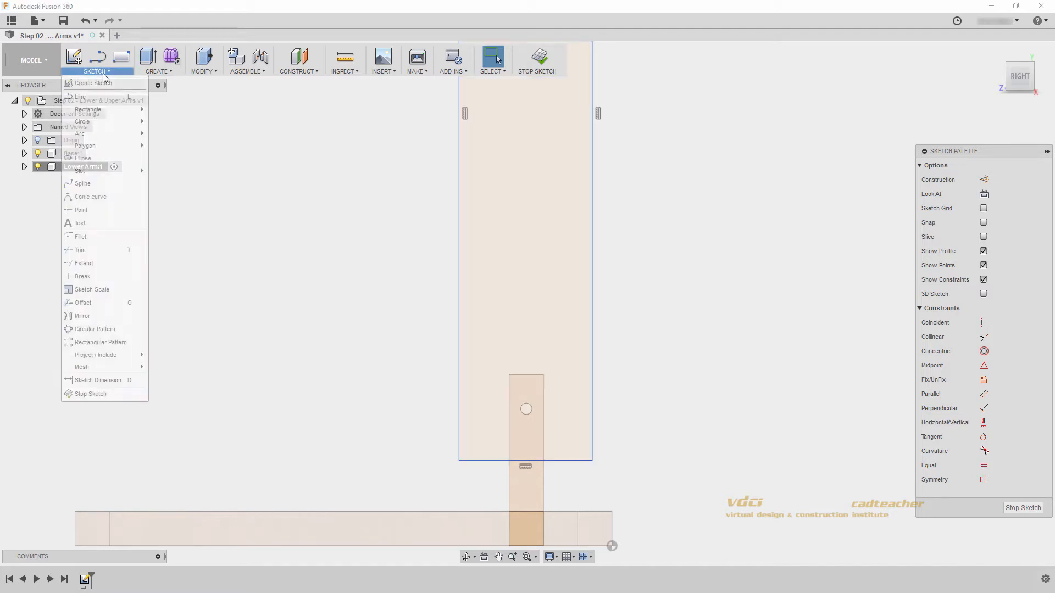
mouse_move(140, 359)
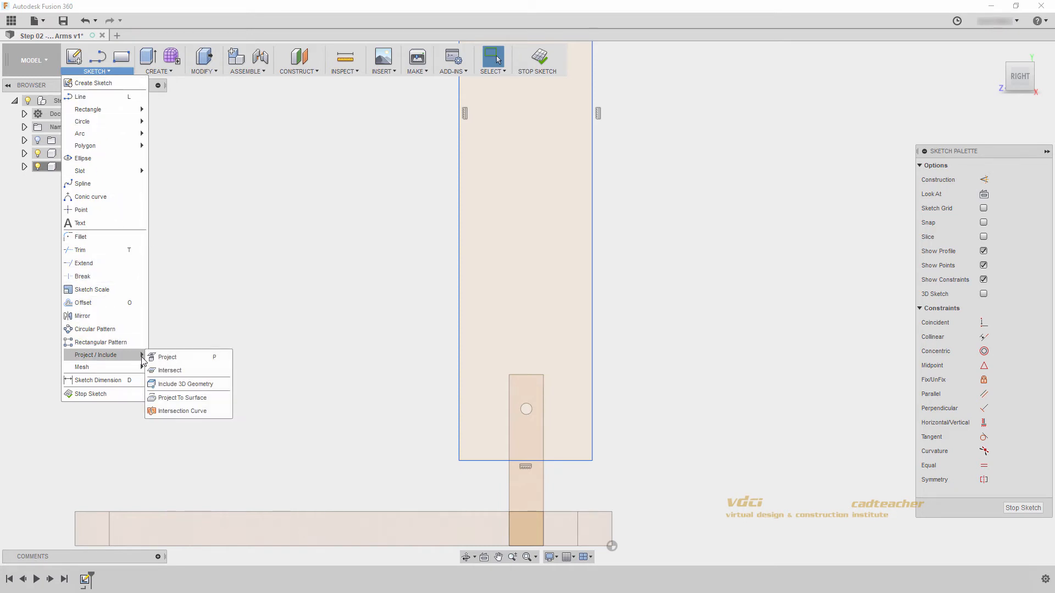
click(182, 358)
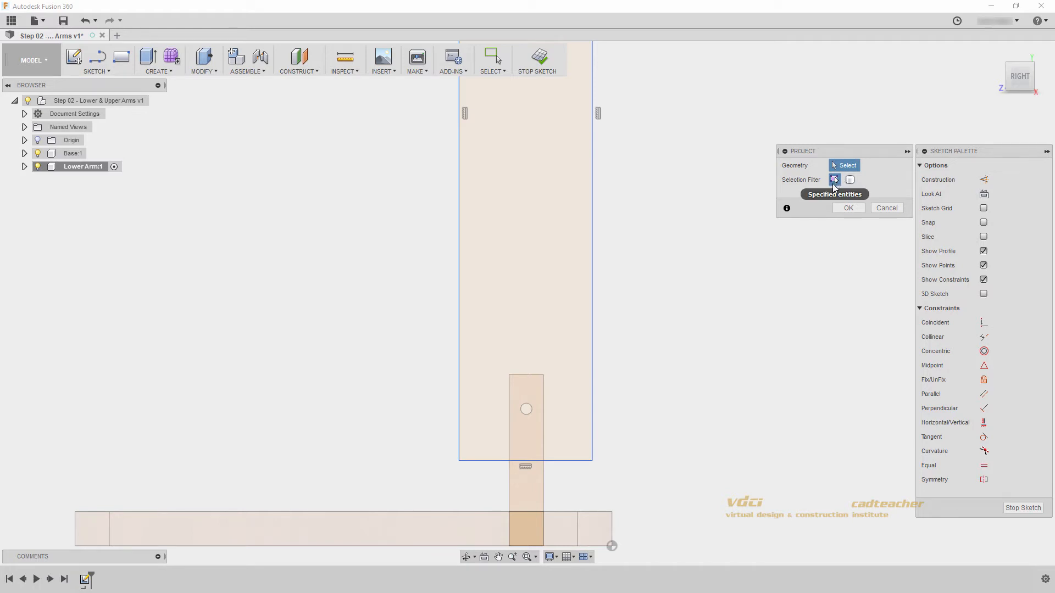
scroll(533, 417, up, 3)
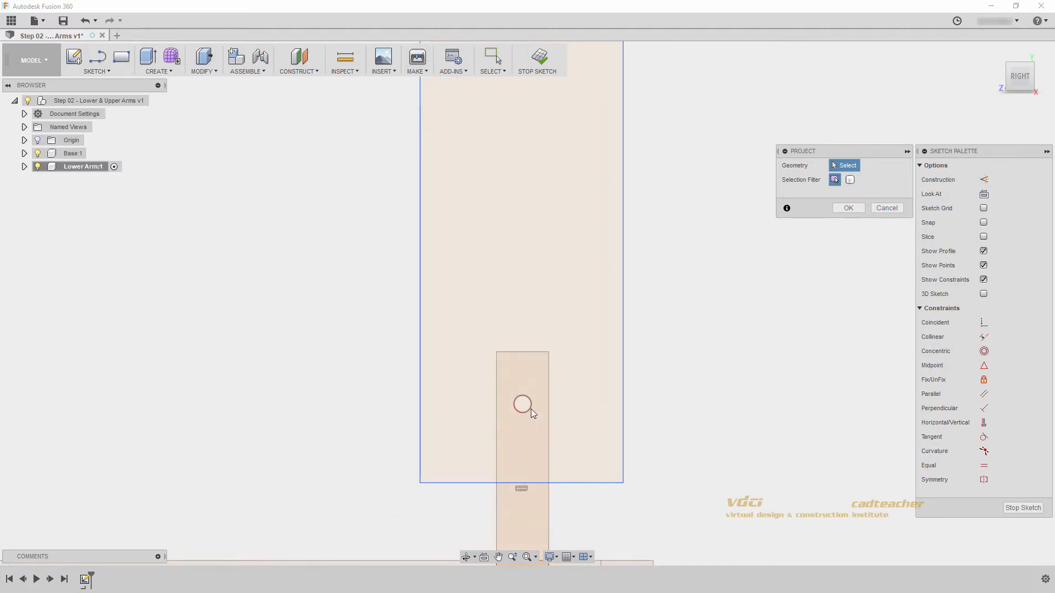
click(532, 404)
scroll(526, 415, up, 2)
scroll(714, 365, up, 2)
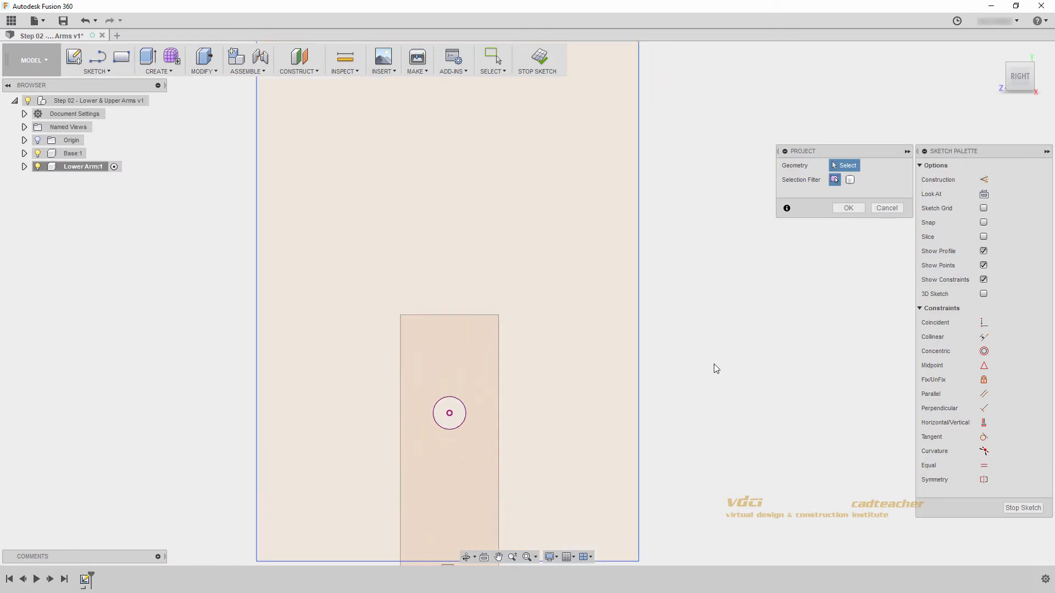
mouse_move(714, 364)
middle_down()
mouse_move(695, 360)
mouse_move(735, 294)
middle_up()
scroll(718, 358, up, 2)
middle_drag(719, 358, 820, 308)
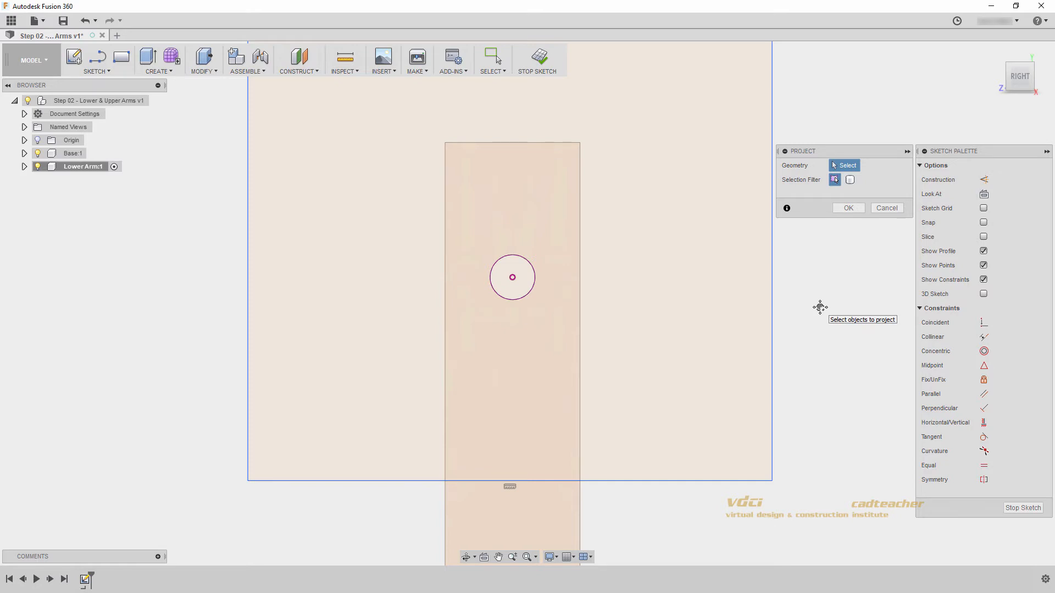
click(848, 208)
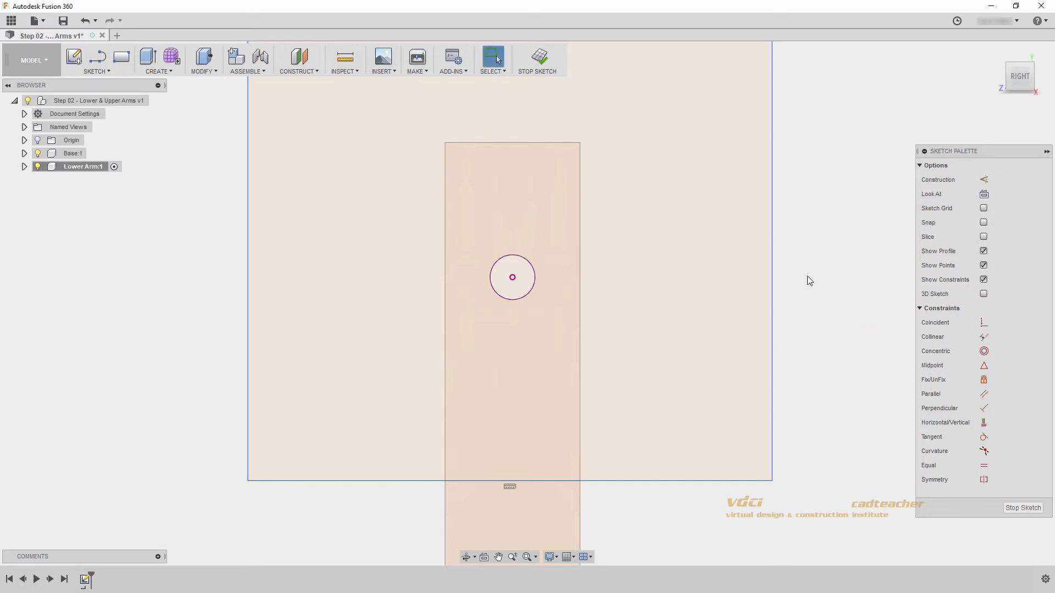
Dimension the circle at the rectangle's upper end to a diameter of 5 mm
scroll(807, 278, down, 4)
scroll(801, 283, down, 4)
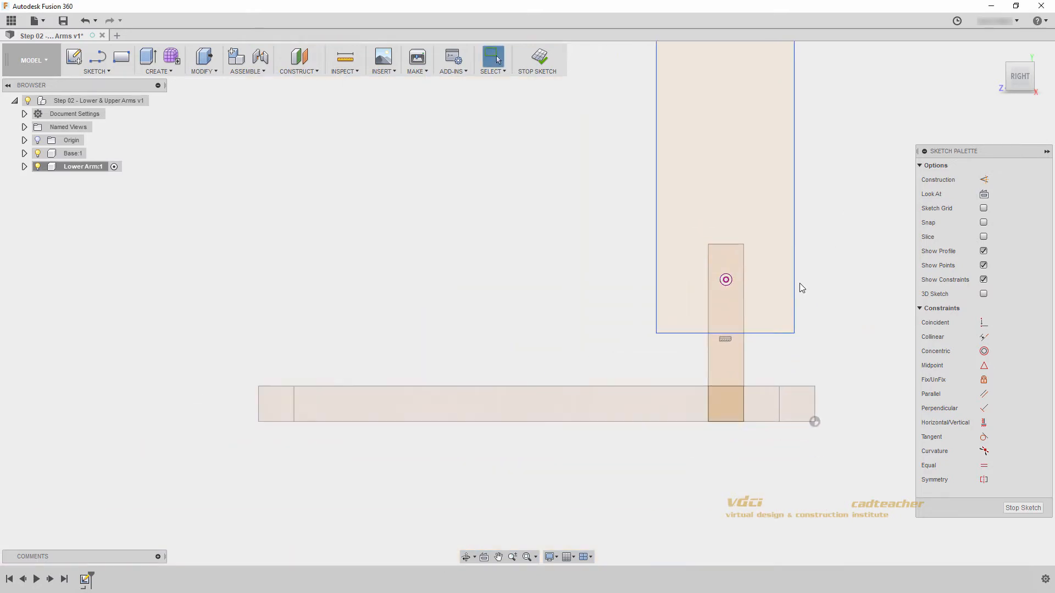
mouse_move(800, 283)
middle_down()
mouse_move(633, 419)
mouse_move(669, 398)
middle_up()
scroll(633, 419, down, 5)
key(d)
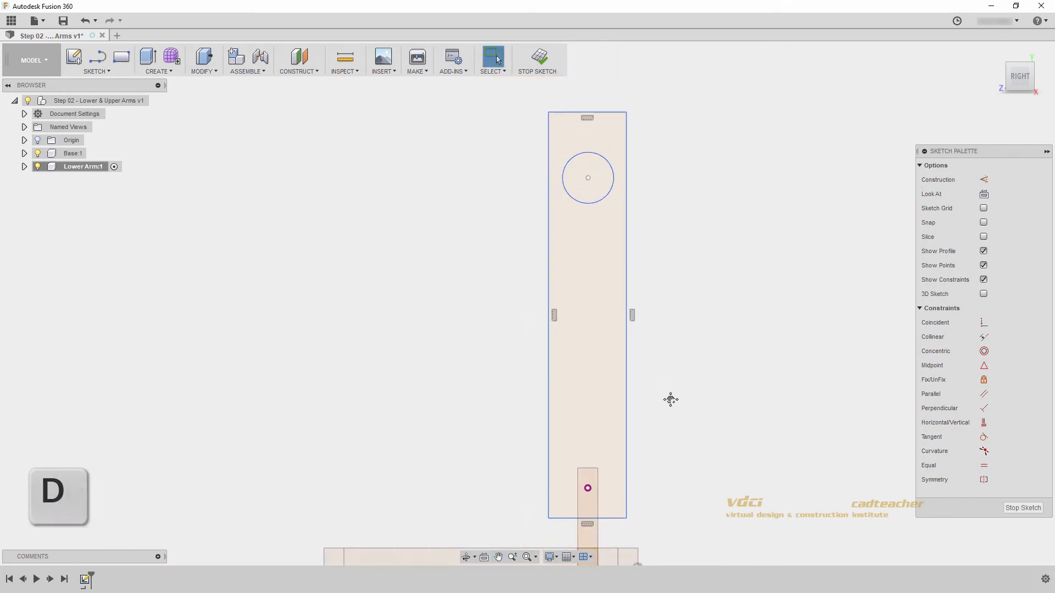
click(603, 202)
click(659, 200)
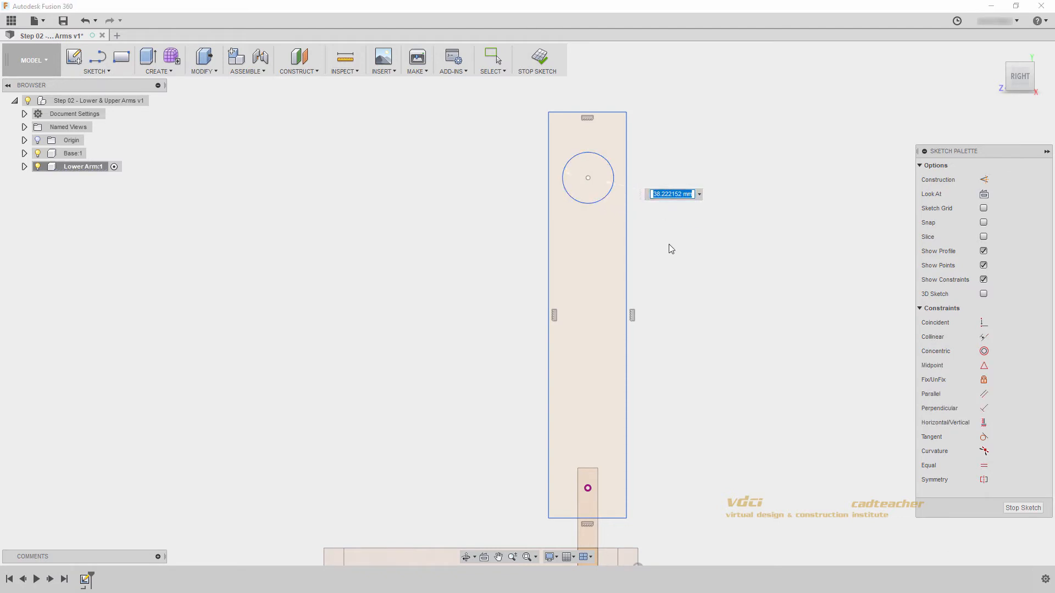
text(5)
key(Return)
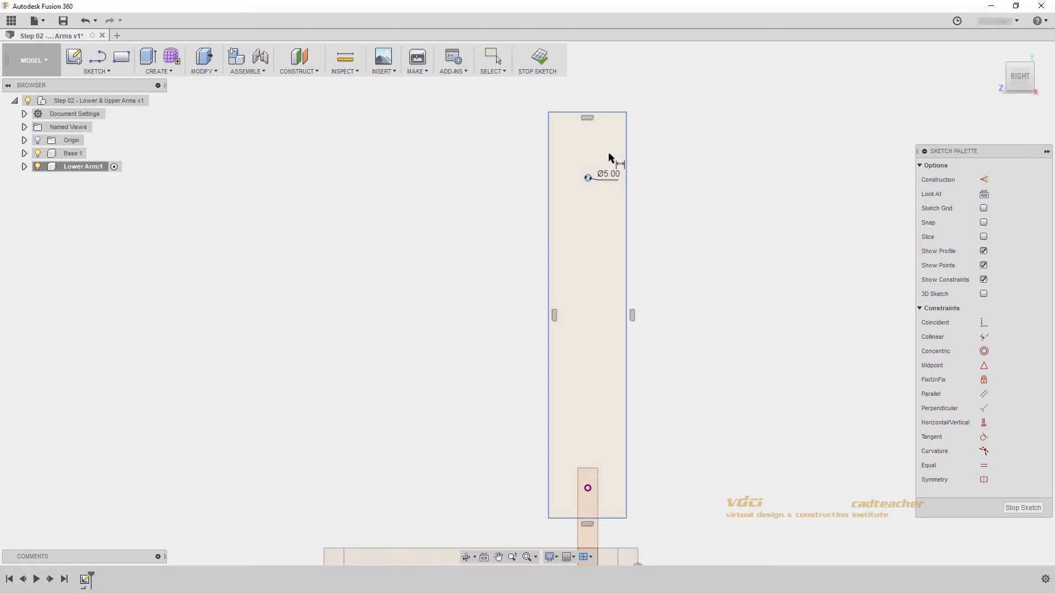
Dimension the rectangle to a width of 30 mm and a height of 285 mm
click(593, 114)
click(594, 94)
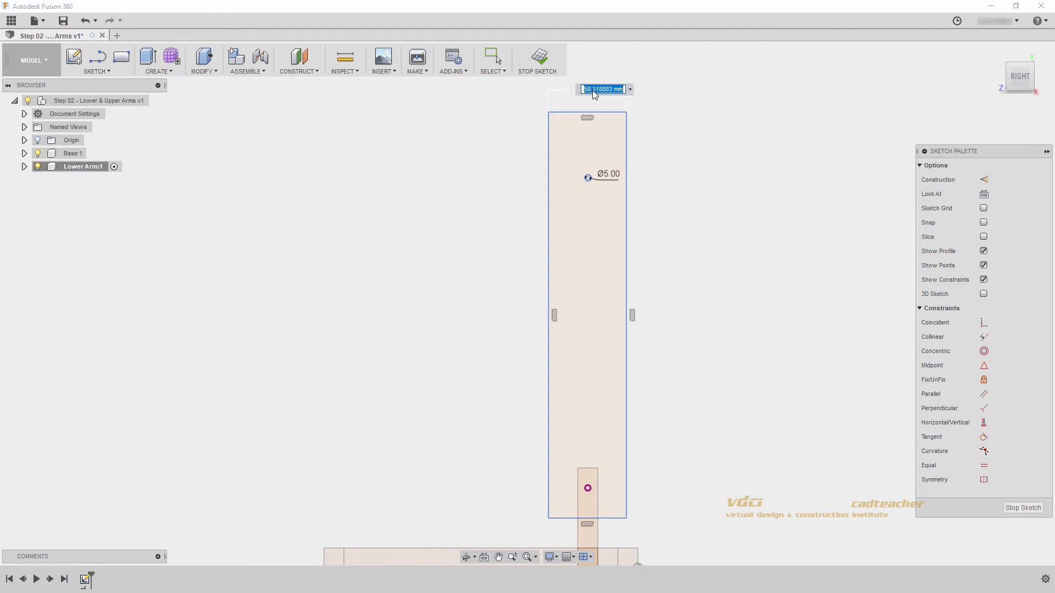
text(30)
key(Return)
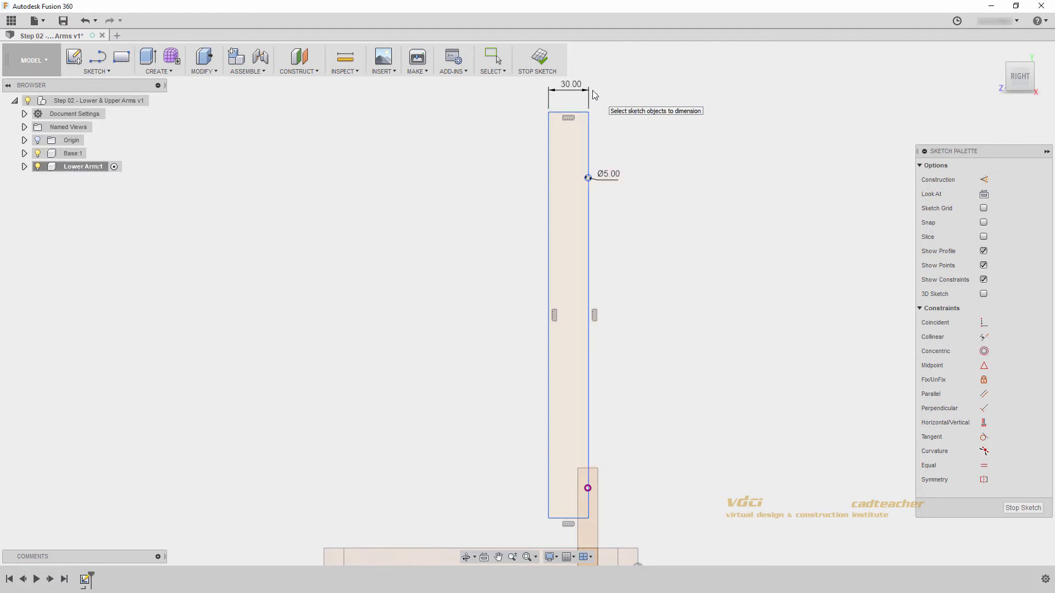
click(589, 250)
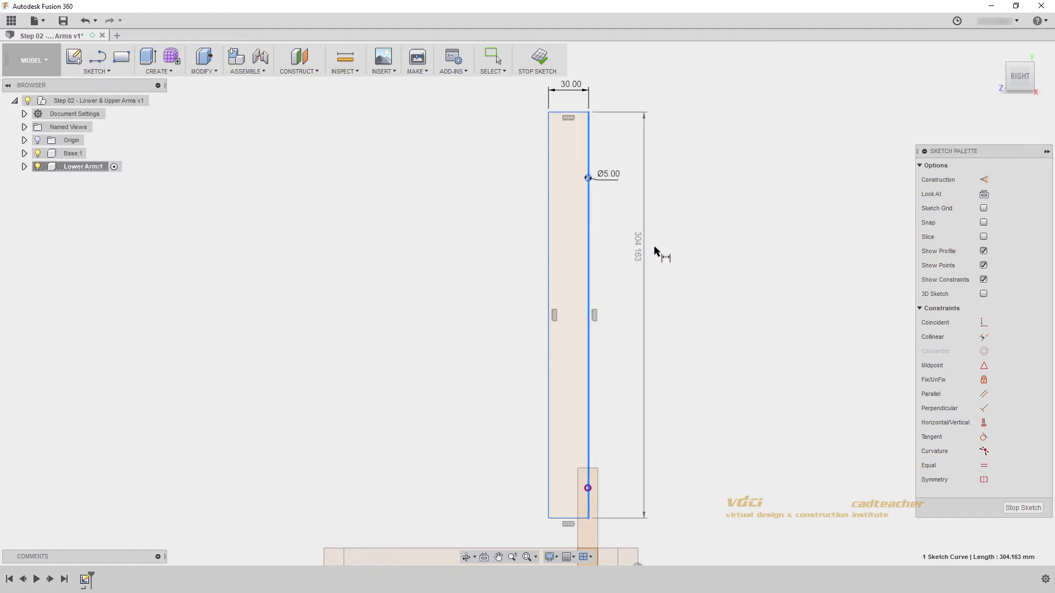
click(656, 251)
text(285)
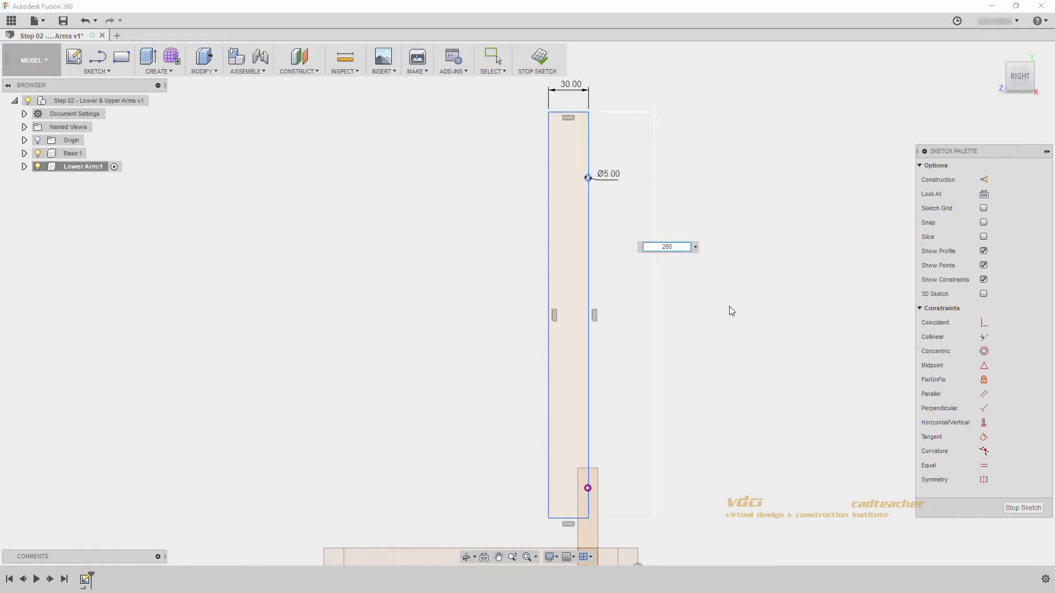
key(Return)
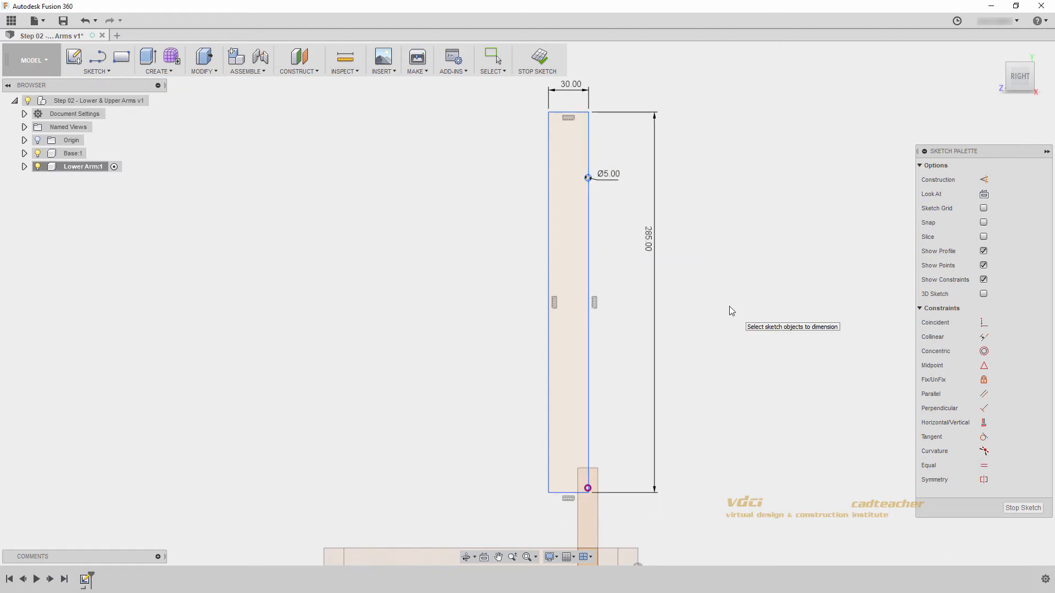
key(Escape)
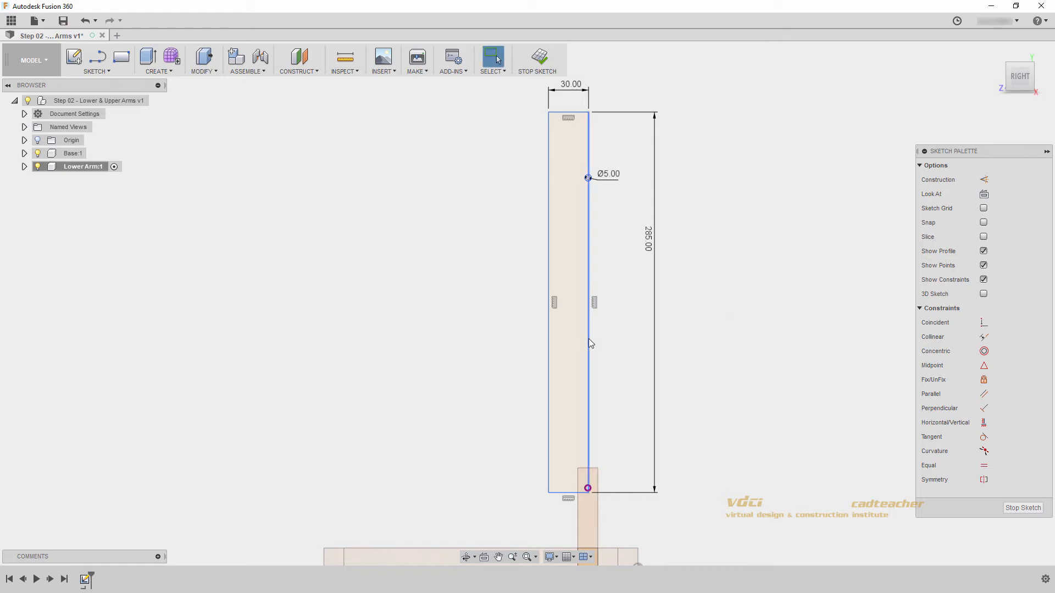
Reposition the rectangle sideways and downward so it surrounds both the upper circle and the projected hole
drag(589, 339, 607, 345)
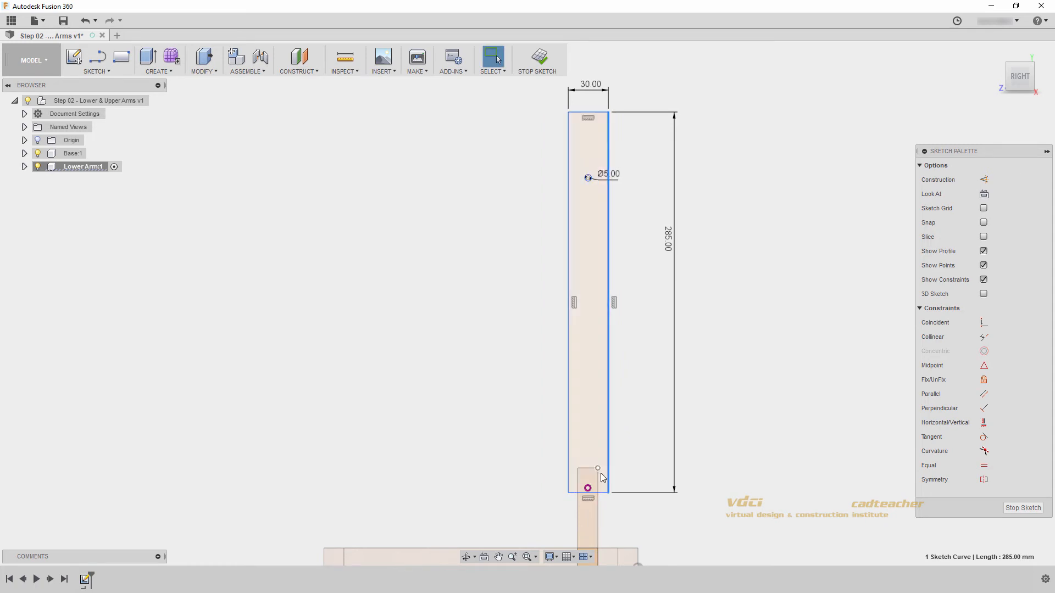
drag(602, 492, 607, 519)
click(728, 464)
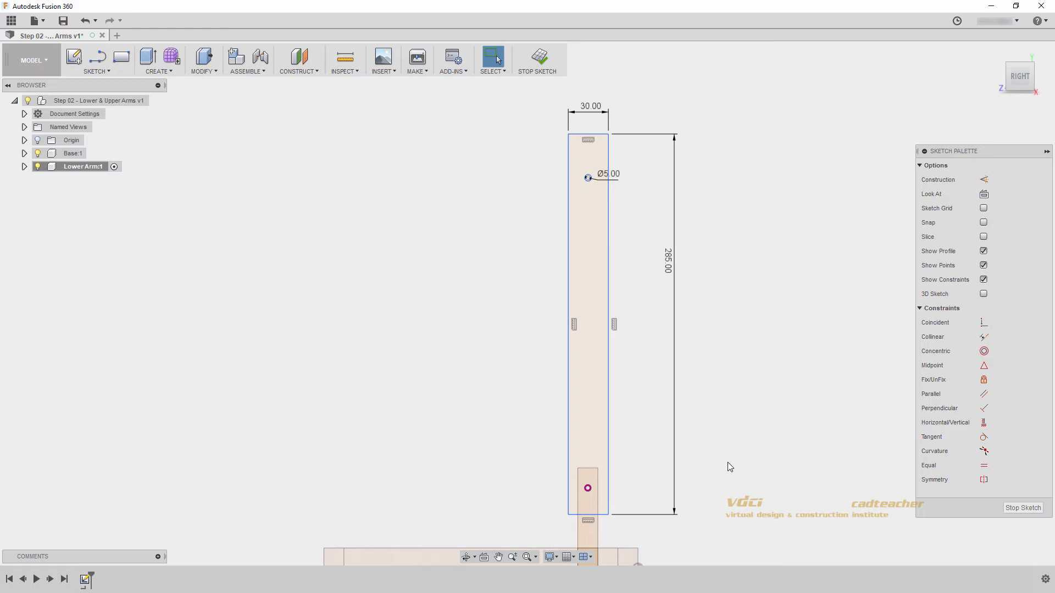
Dimension the projected hole's centre 20 mm above the rectangle's lower edge
key(d)
scroll(597, 497, up, 5)
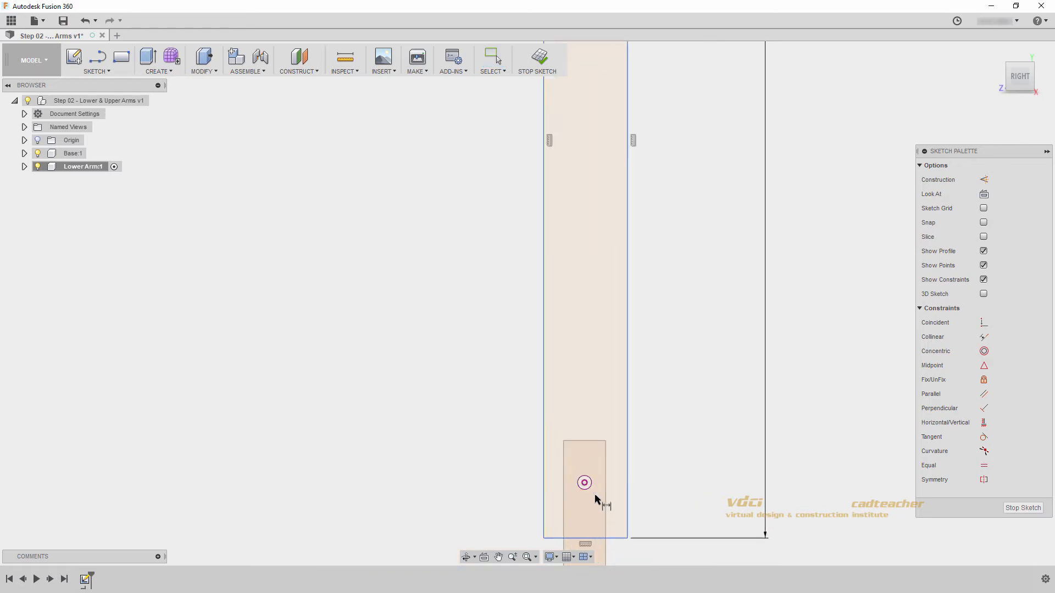
middle_drag(595, 495, 611, 379)
scroll(612, 379, up, 2)
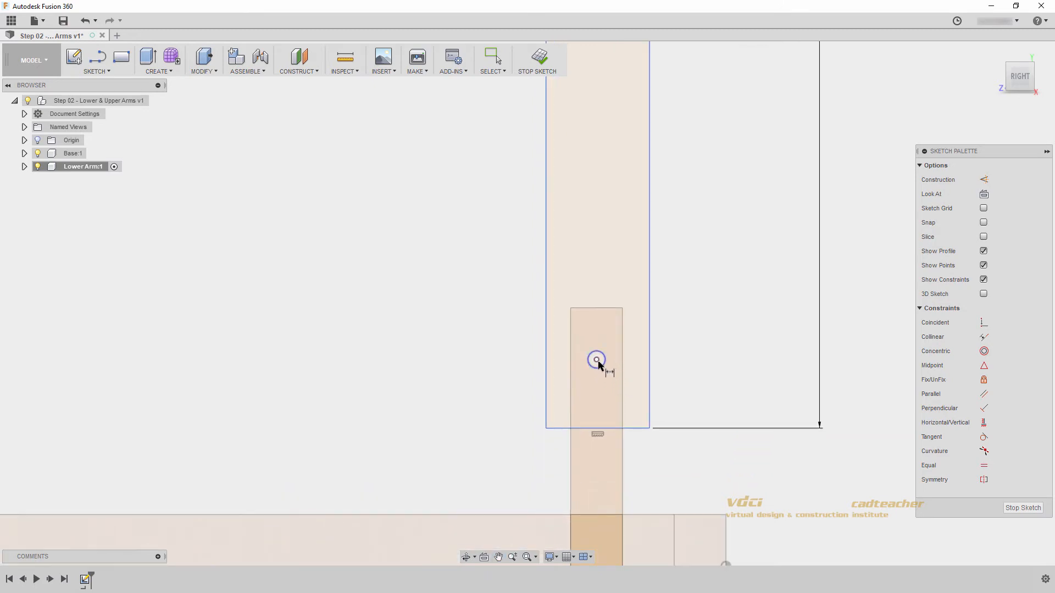
click(597, 361)
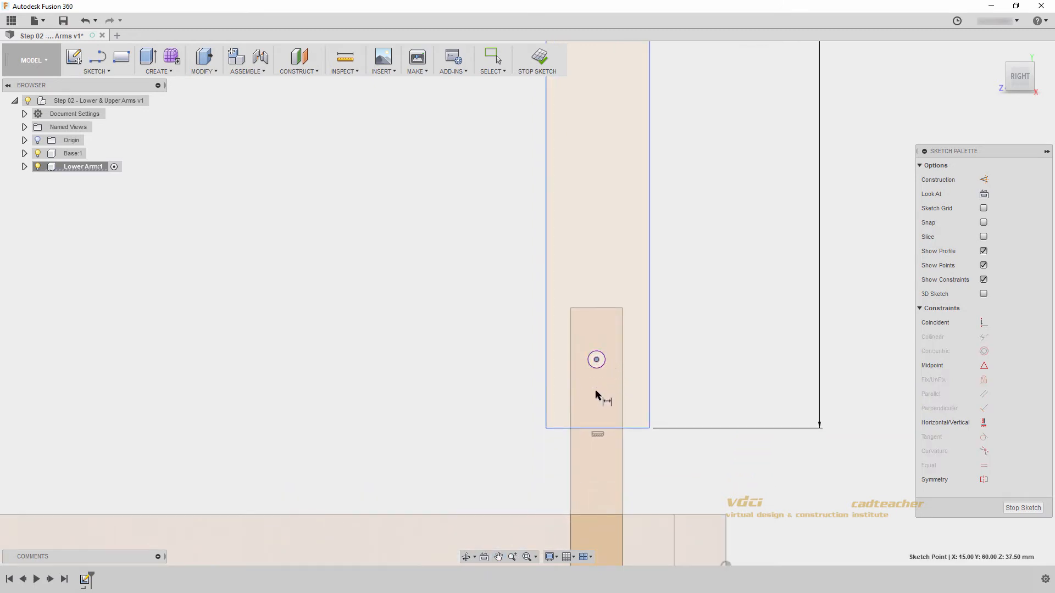
click(546, 430)
click(497, 392)
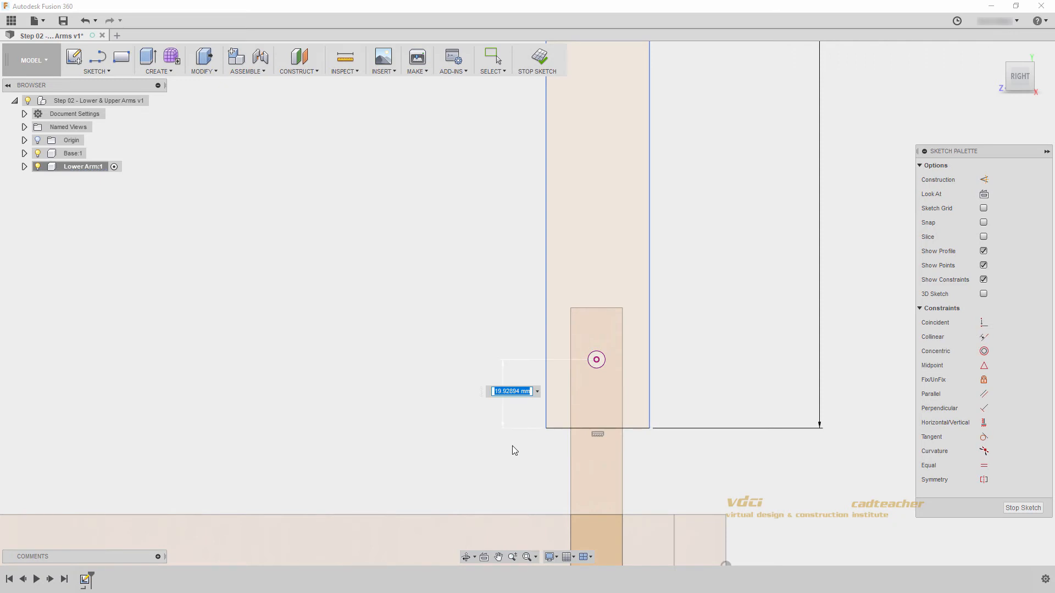
text(20)
key(Return)
Dimension the upper circle's centre 20 mm below the rectangle's upper edge
scroll(516, 447, down, 5)
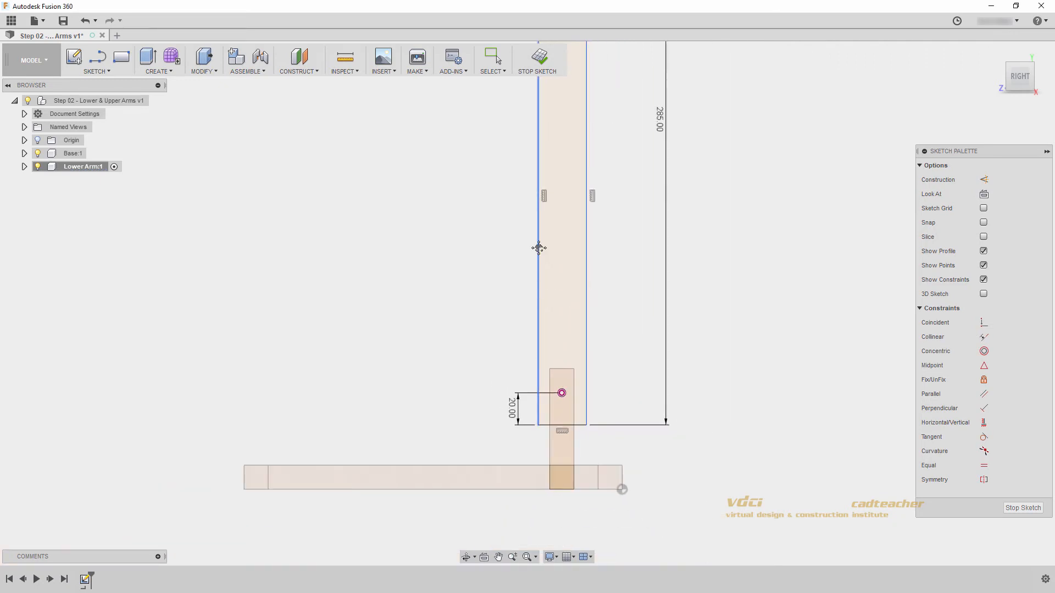
middle_drag(538, 248, 530, 535)
scroll(537, 245, up, 3)
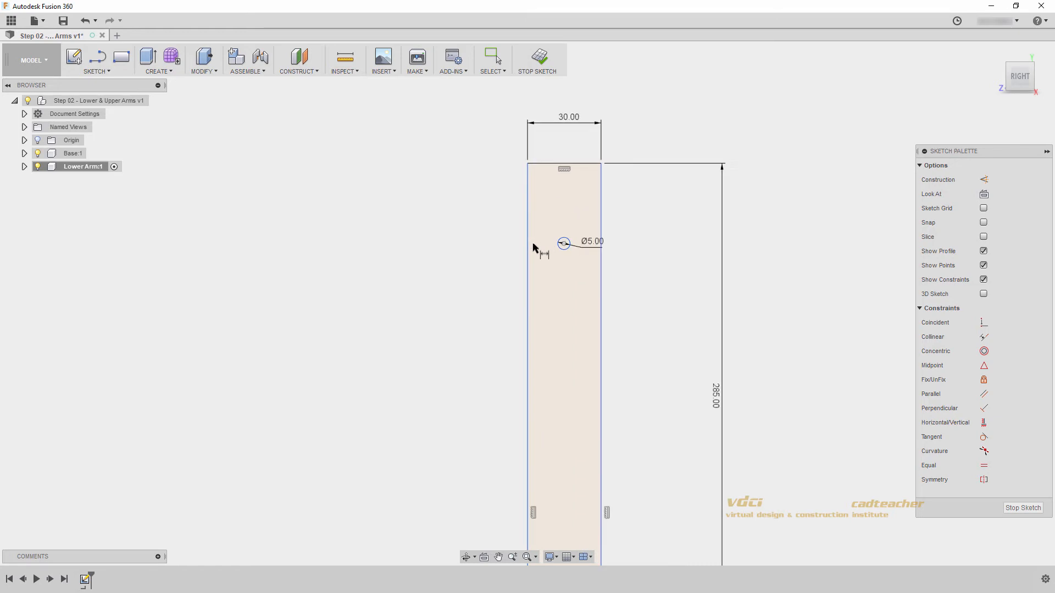
click(564, 244)
click(497, 203)
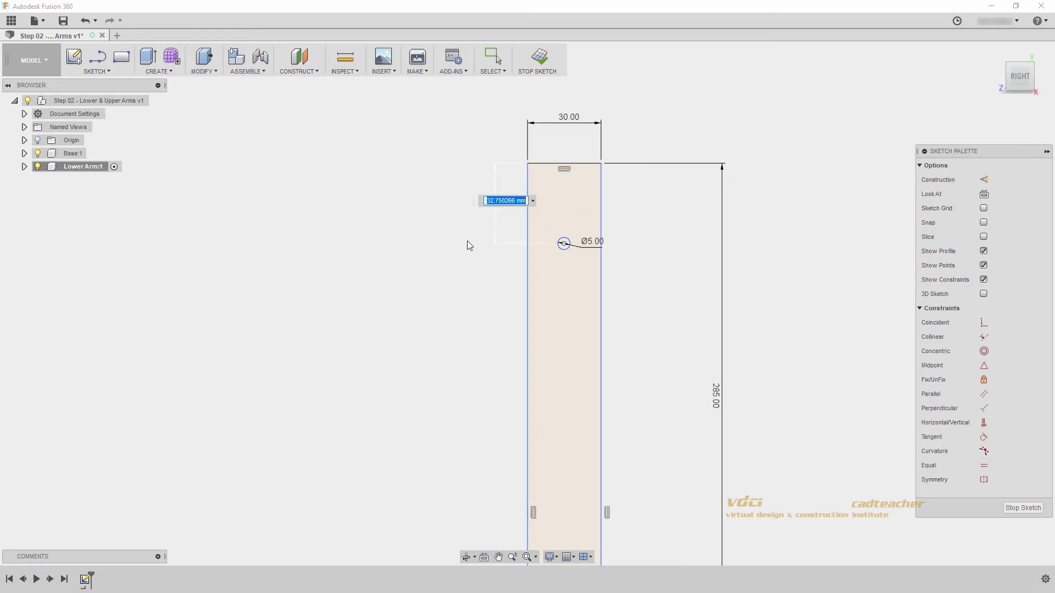
text(20)
key(Return)
key(Escape)
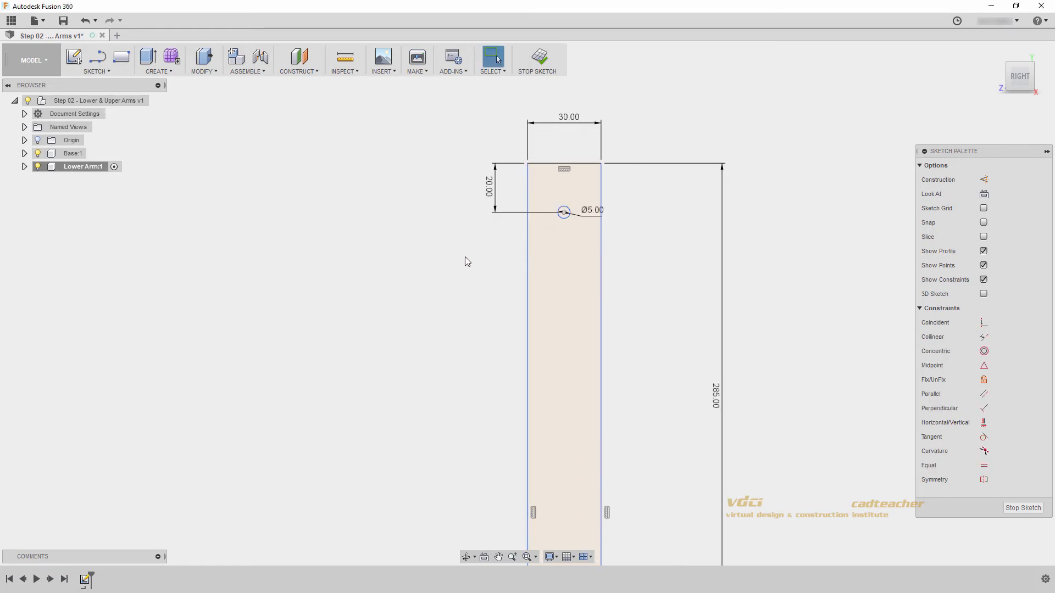
Shift the rectangle slightly sideways and move both 20 mm dimensions outside its outline so they are readable
scroll(467, 270, up, 3)
scroll(482, 285, down, 8)
middle_drag(537, 346, 568, 285)
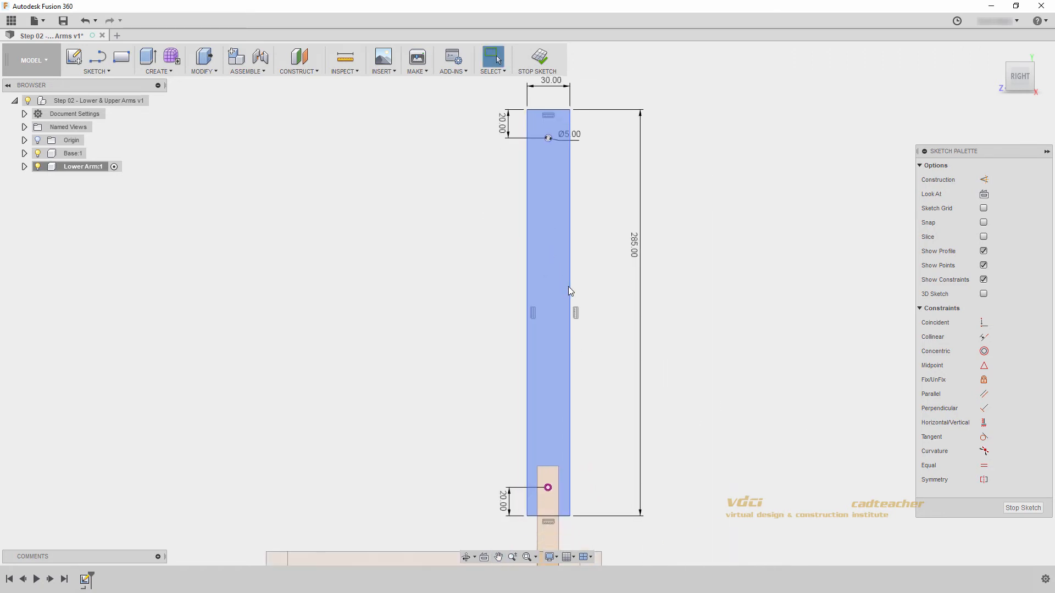
scroll(571, 291, down, 2)
click(571, 294)
mouse_move(572, 295)
mouse_down()
mouse_move(584, 293)
mouse_move(569, 294)
mouse_up()
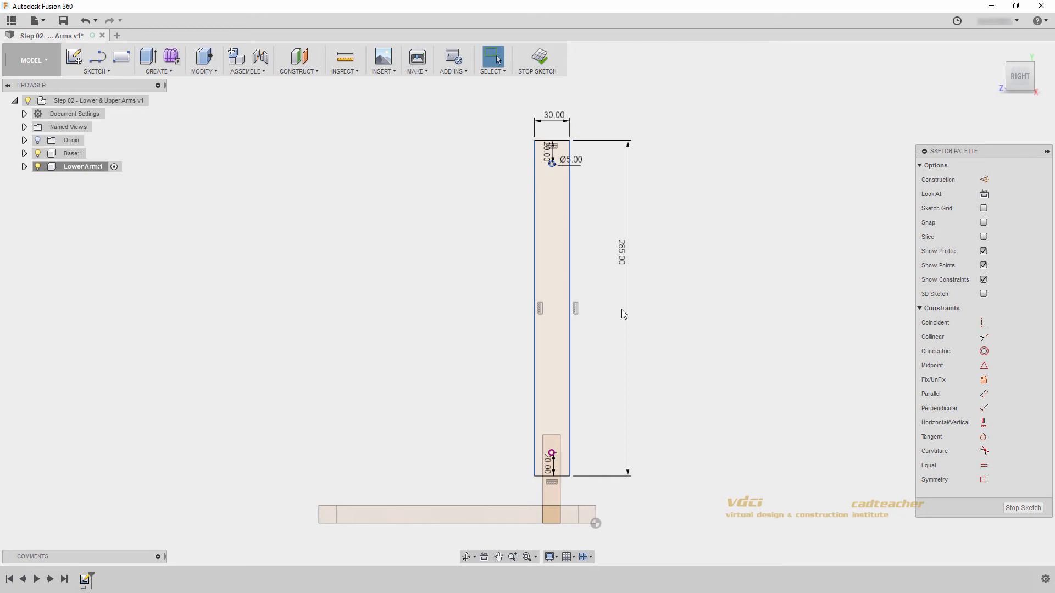
drag(548, 153, 506, 153)
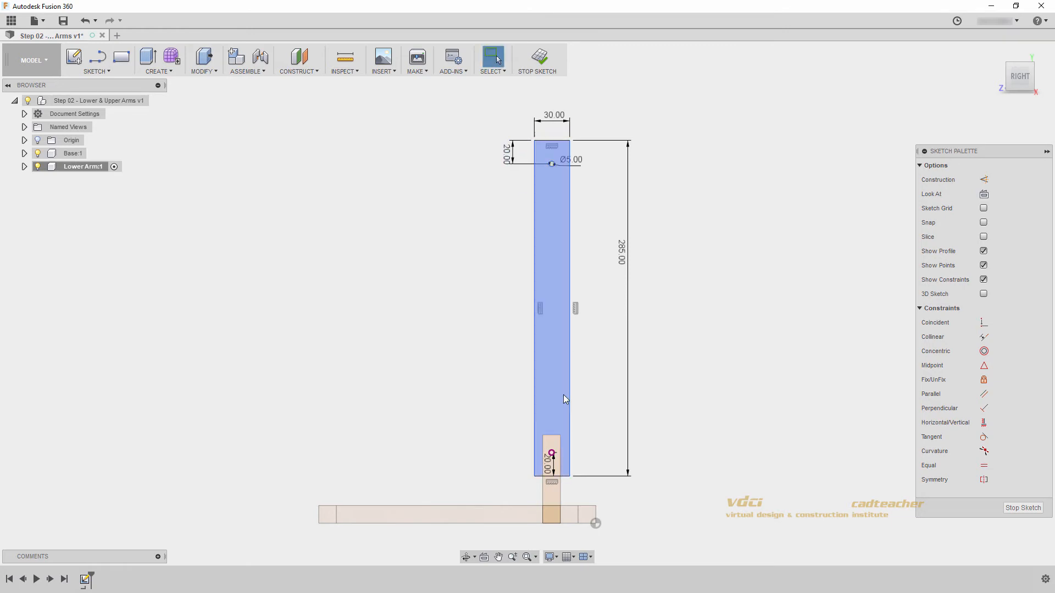
drag(551, 470, 506, 470)
Align the projected hole's centre with the midpoint of the rectangle's lower edge using a Horizontal/Vertical constraint
scroll(557, 464, up, 5)
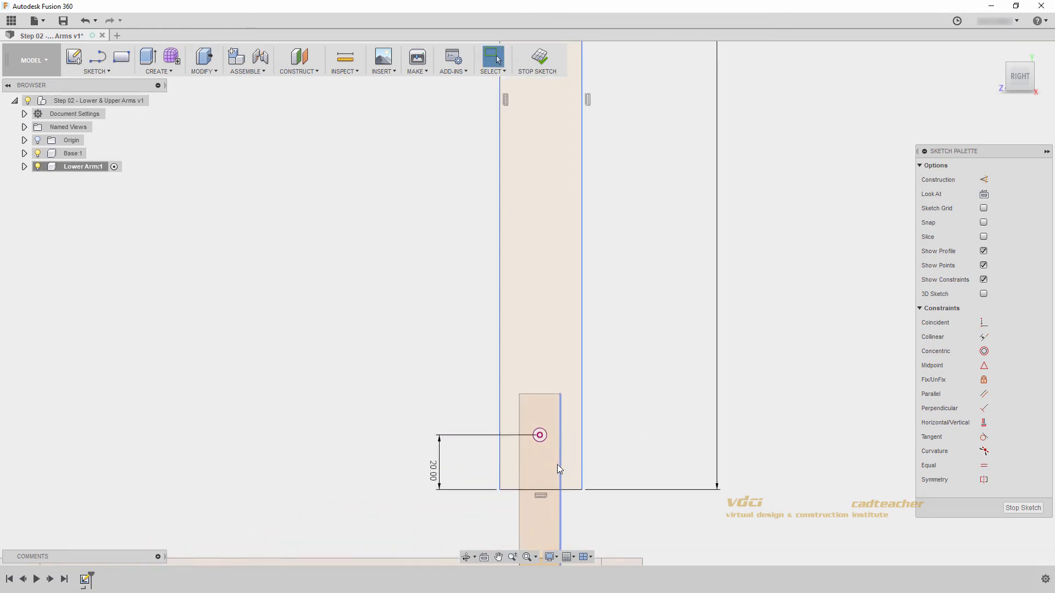
middle_drag(555, 460, 601, 382)
scroll(595, 398, up, 3)
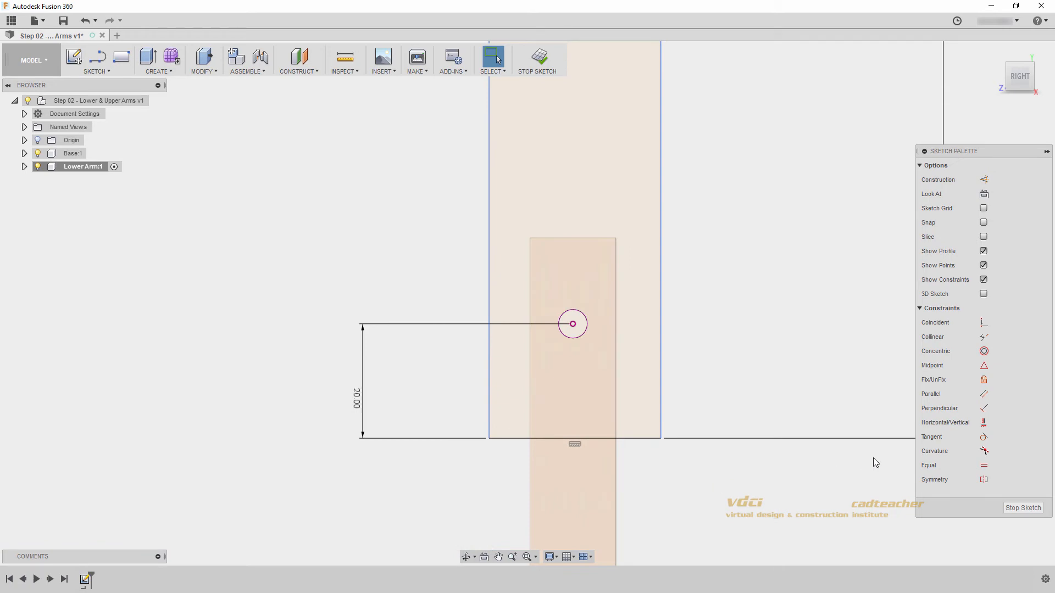
click(984, 423)
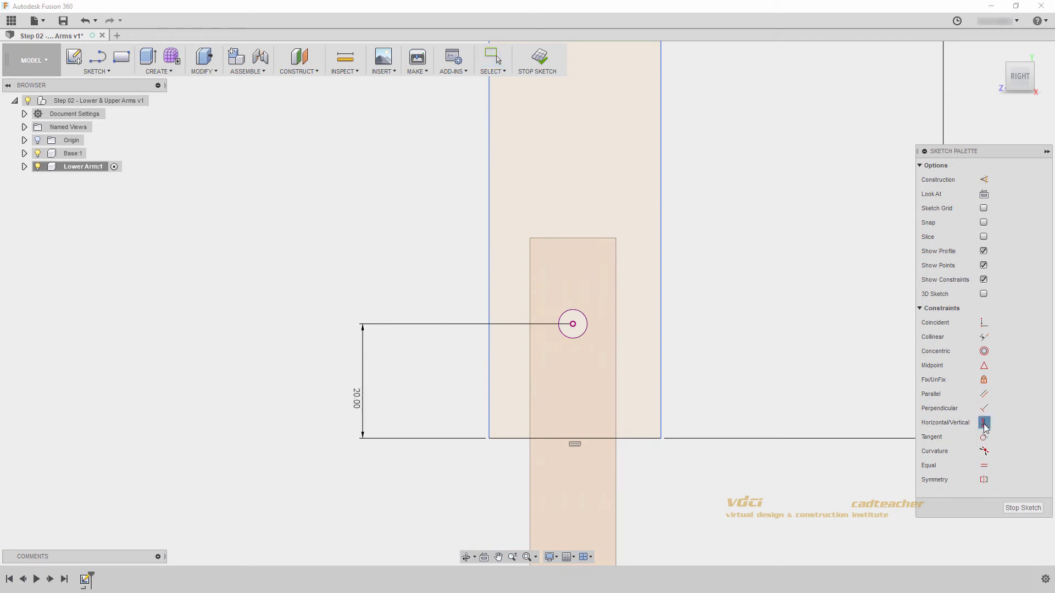
click(573, 325)
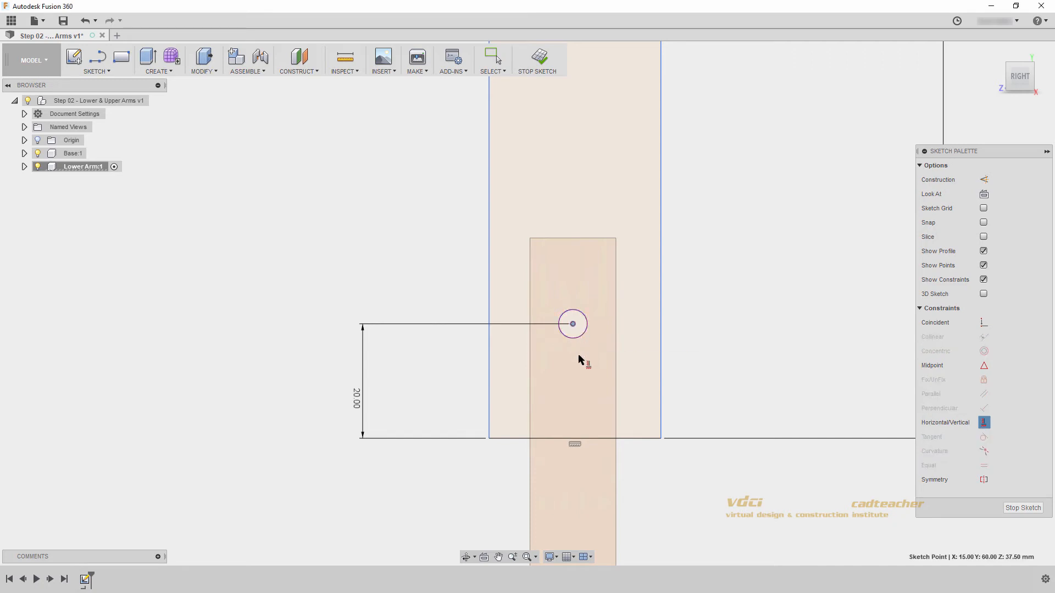
click(569, 439)
key(shift)
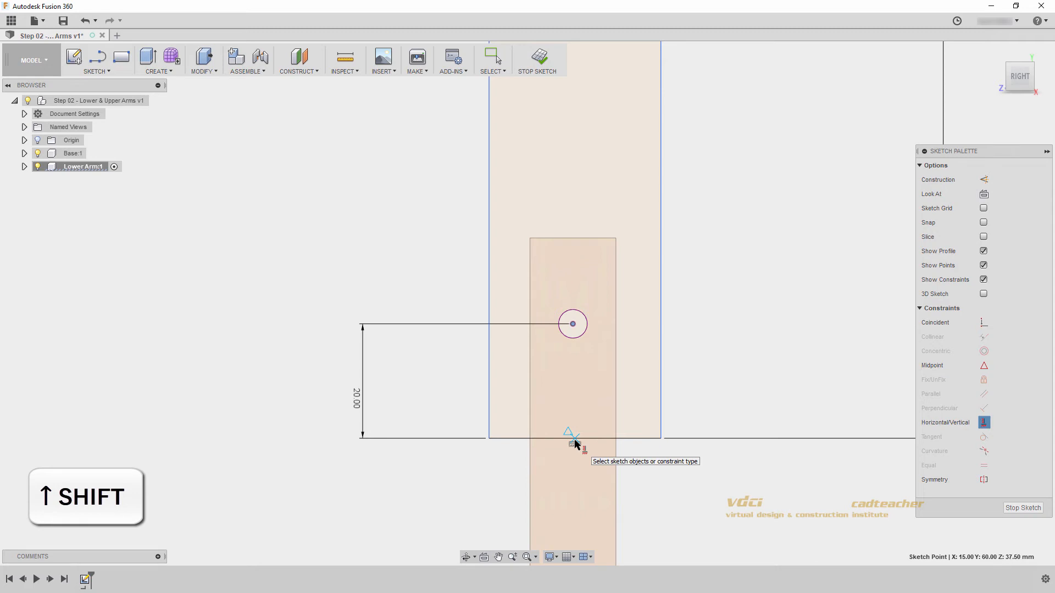
click(574, 439)
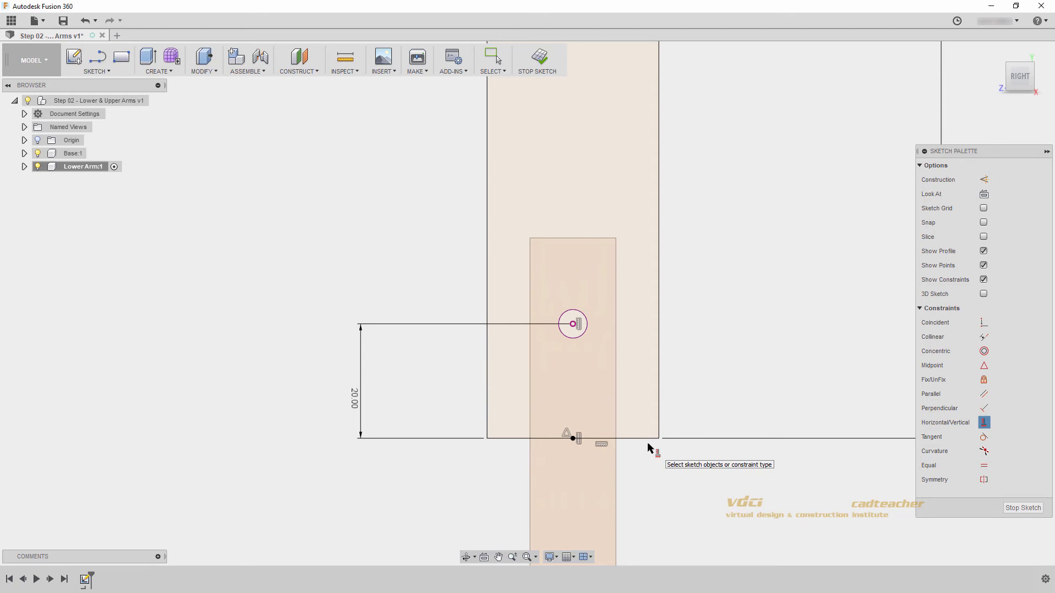
scroll(647, 445, up, 3)
scroll(646, 445, down, 4)
key(Escape)
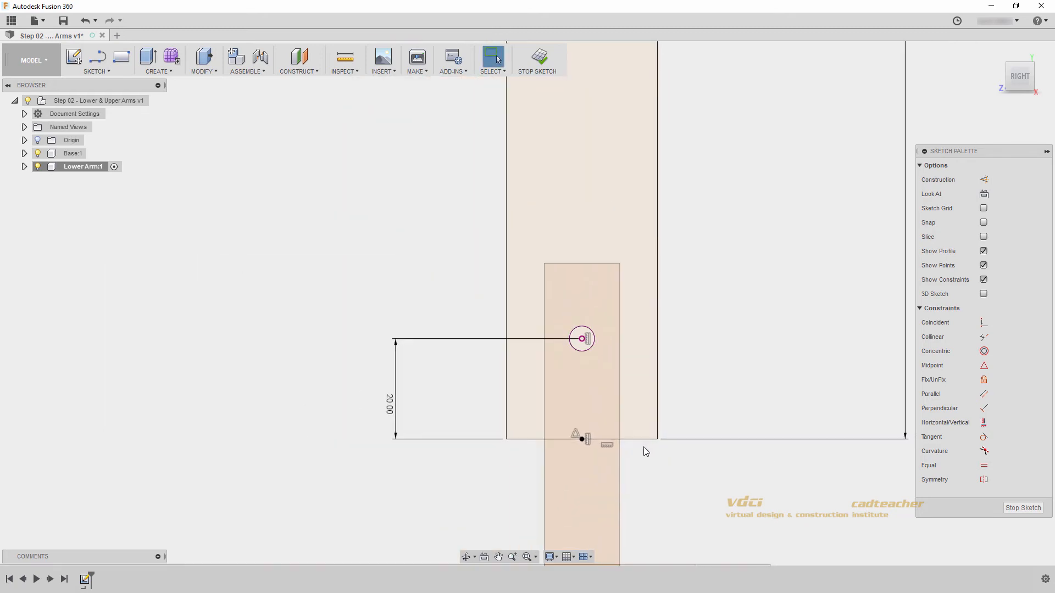
Align the upper circle's centre with the midpoint of the rectangle's upper edge using a Horizontal/Vertical constraint
scroll(644, 447, down, 4)
middle_drag(645, 275, 617, 543)
mouse_move(628, 240)
middle_down()
mouse_move(622, 404)
mouse_move(616, 253)
middle_up()
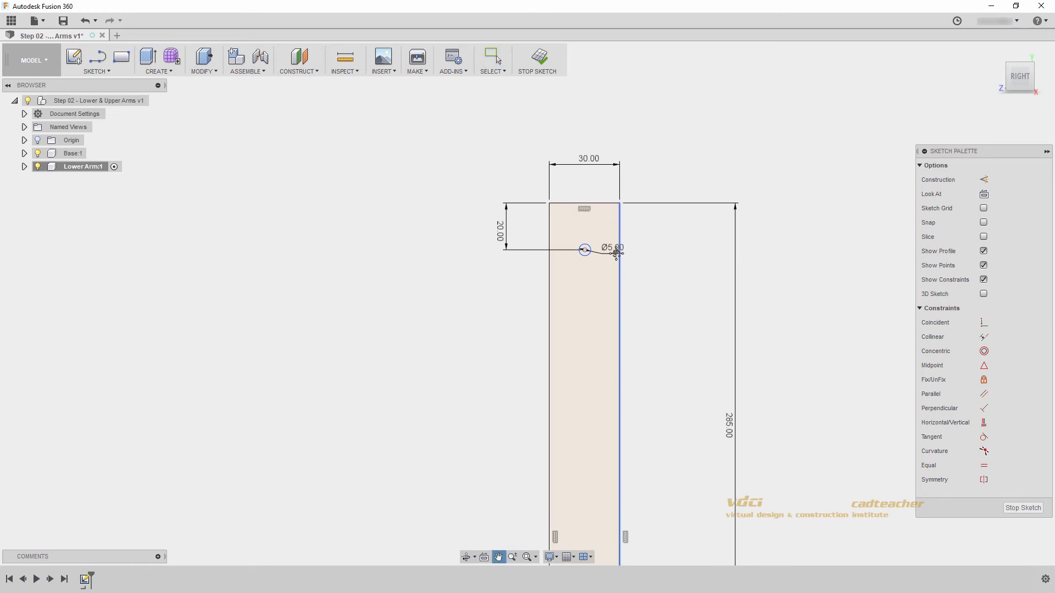
key(Escape)
scroll(586, 272, up, 5)
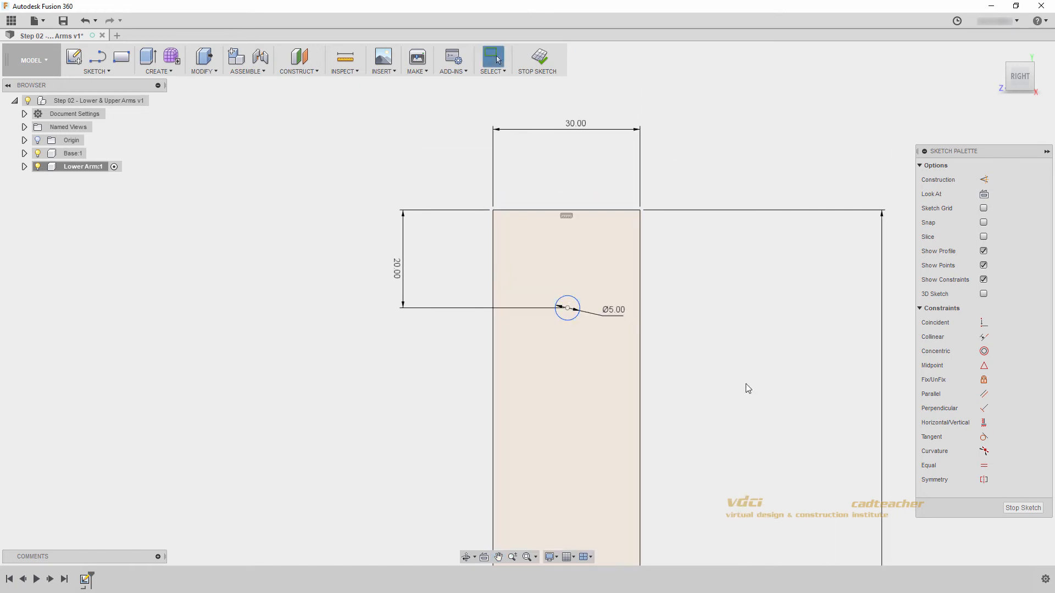
click(984, 423)
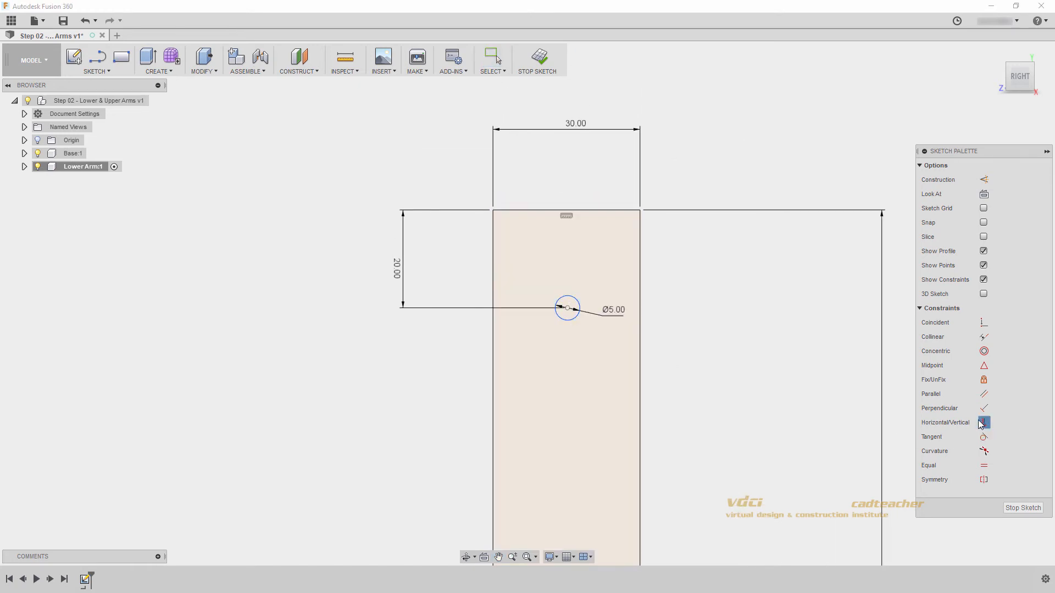
click(567, 308)
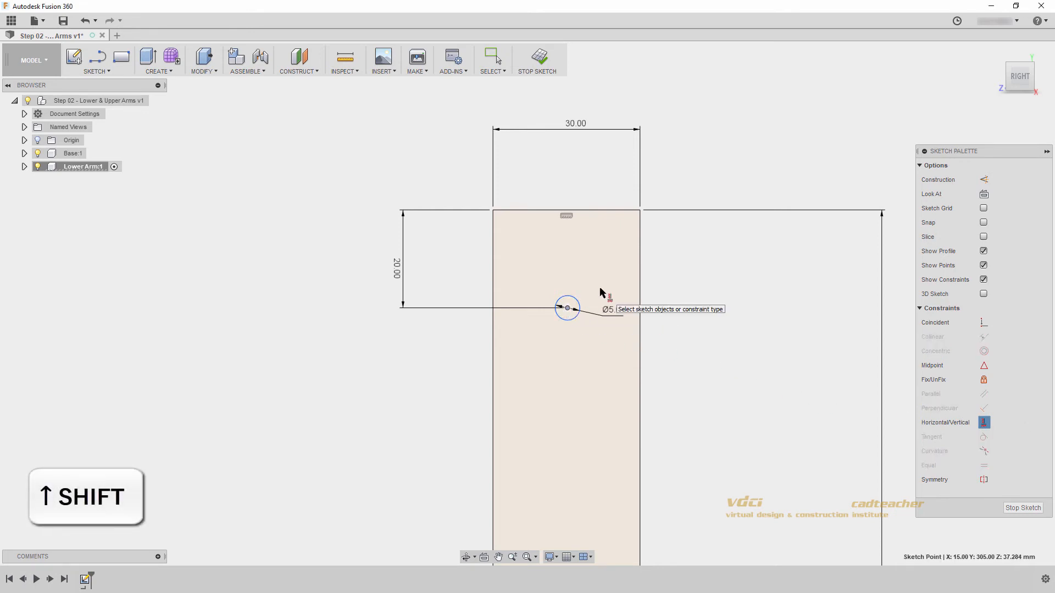
shift+click(567, 210)
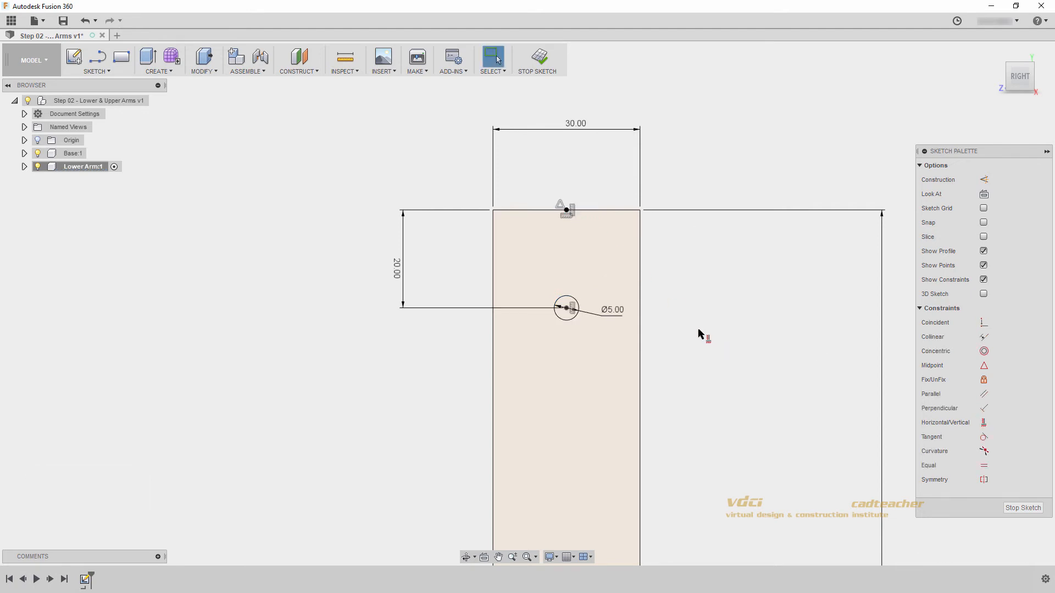
Finish the arm sketch and return the model to its home view
scroll(701, 339, down, 5)
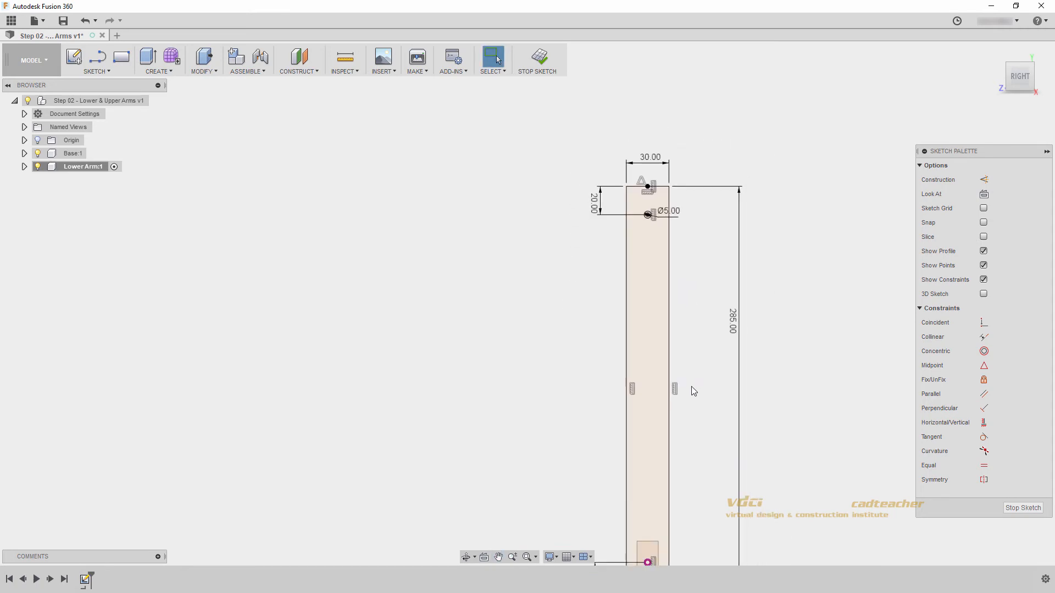
scroll(691, 387, down, 2)
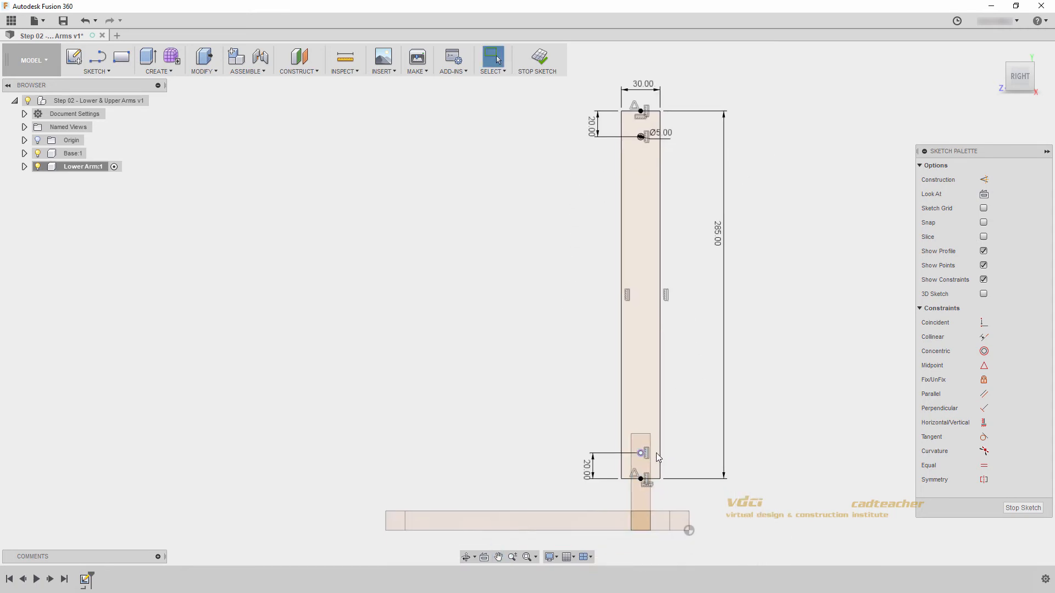
scroll(686, 439, up, 1)
mouse_move(686, 439)
middle_down()
mouse_move(649, 462)
mouse_move(580, 474)
mouse_move(580, 431)
middle_up()
scroll(586, 473, down, 2)
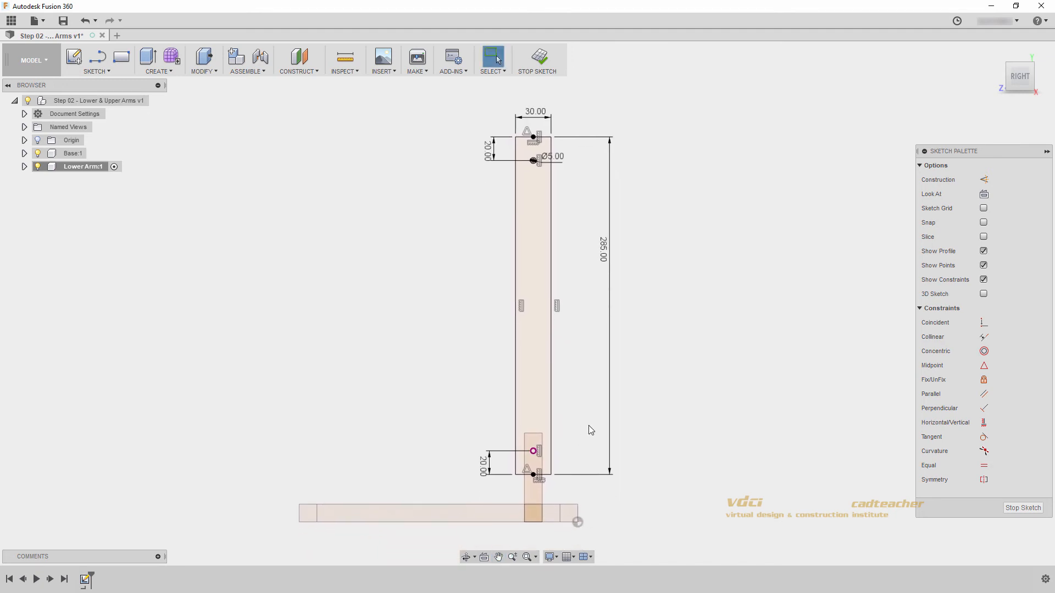
click(547, 65)
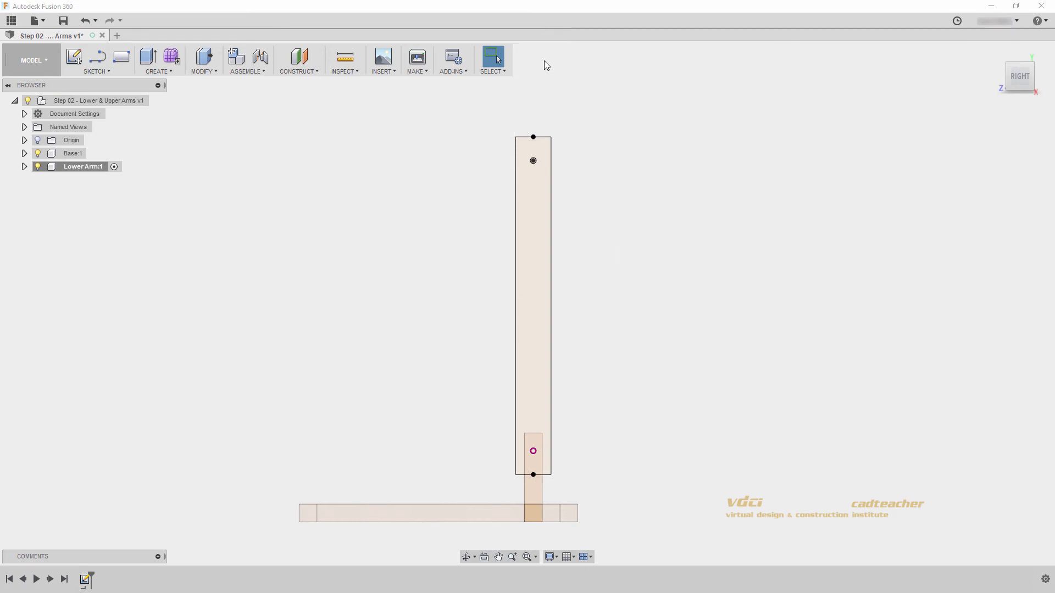
click(995, 52)
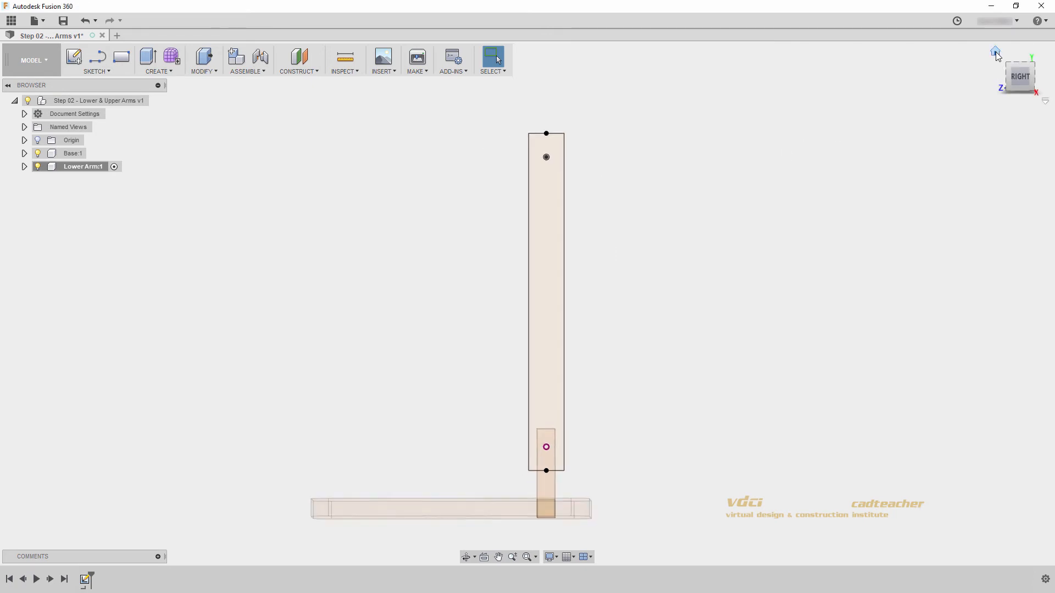
Extrude the arm profile and its region overlapping the post 15 mm as a new body, leaving both holes open
click(148, 58)
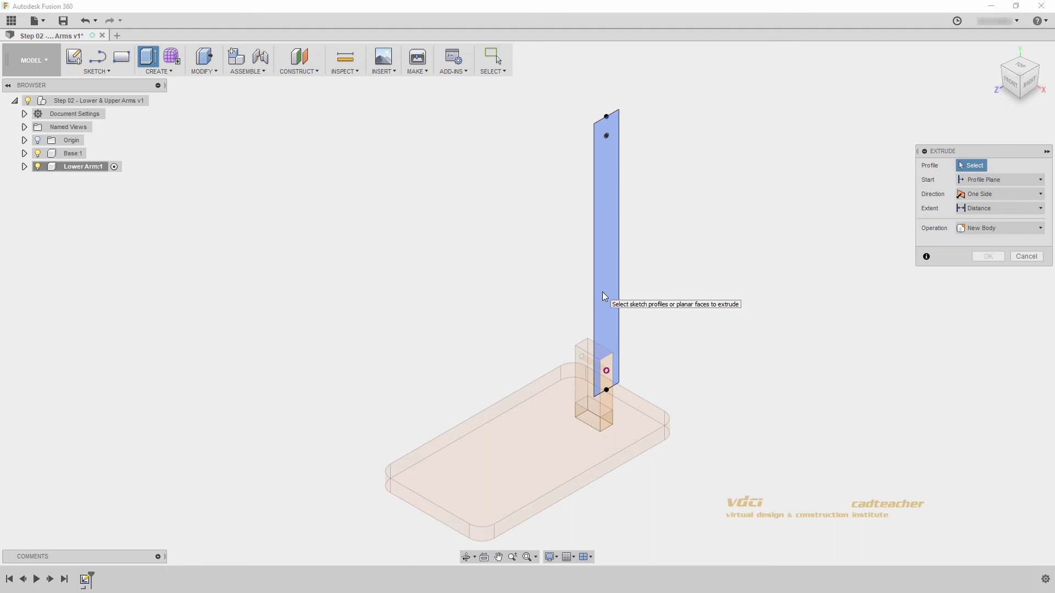
click(611, 256)
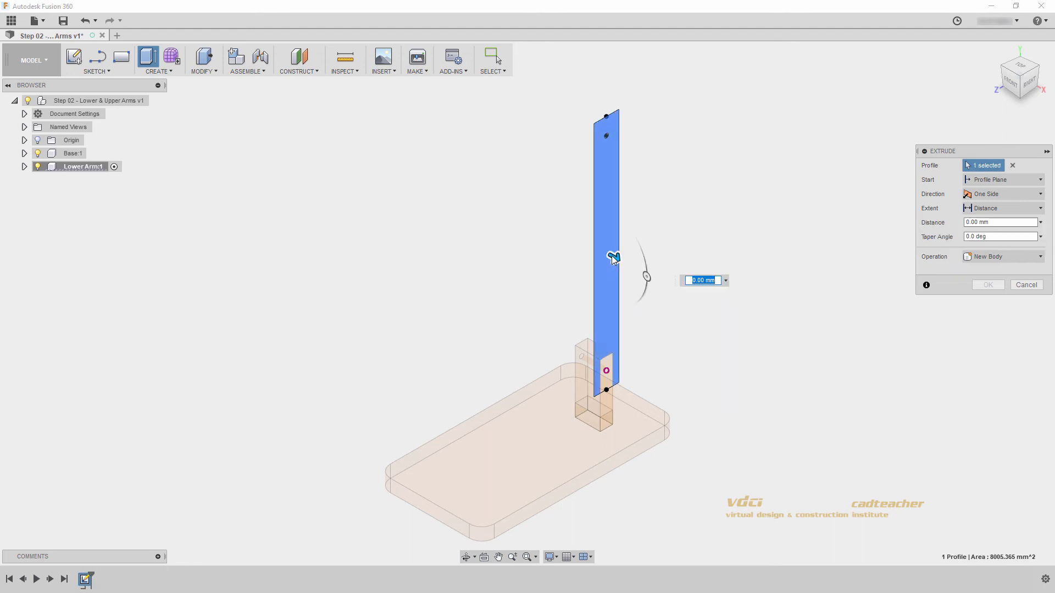
click(609, 381)
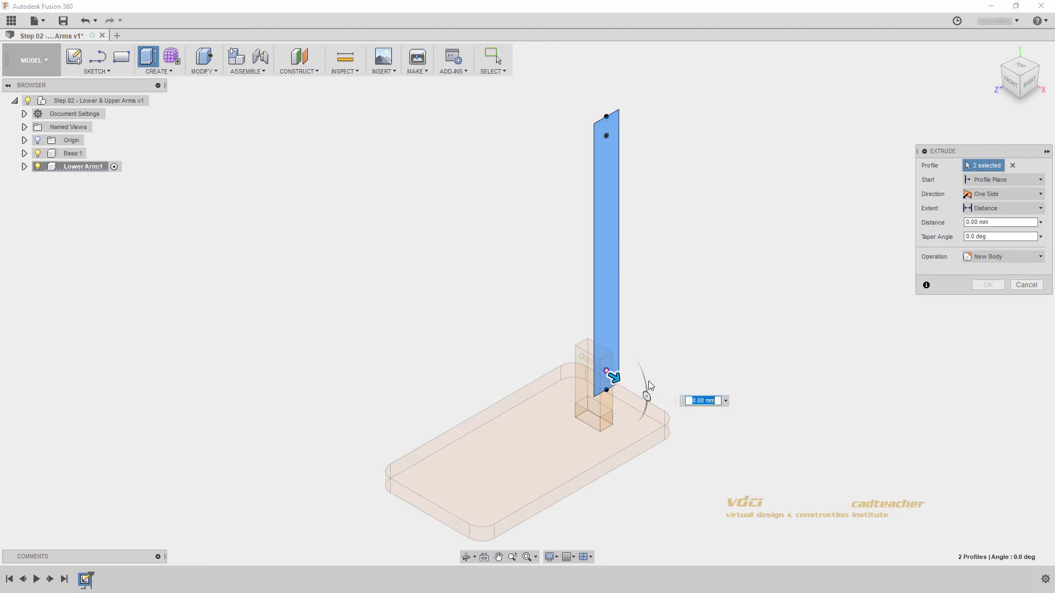
drag(618, 378, 632, 382)
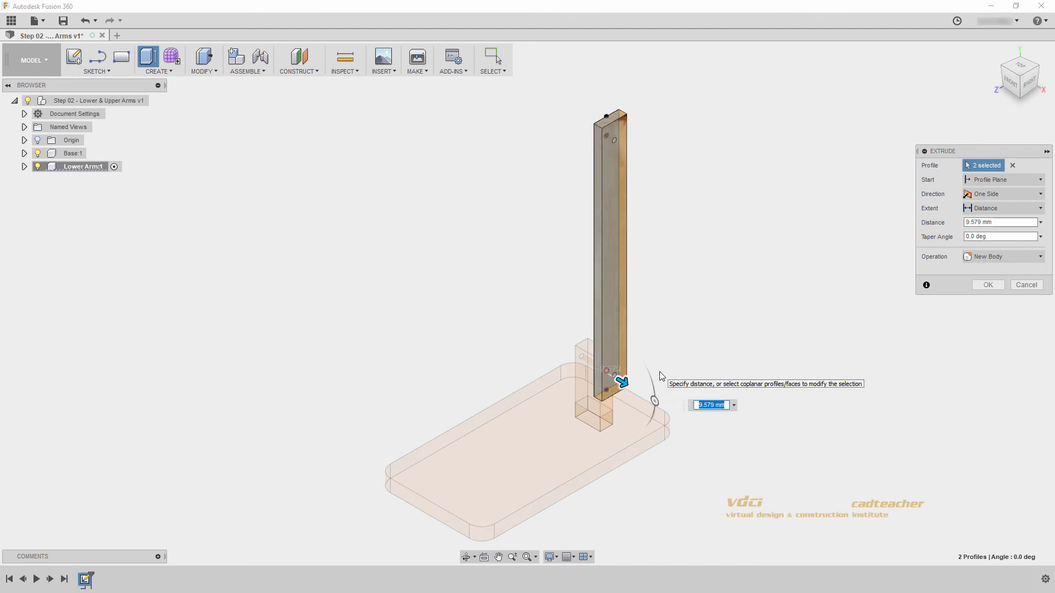
text(15)
key(Return)
shift+middle_drag(659, 377, 615, 352)
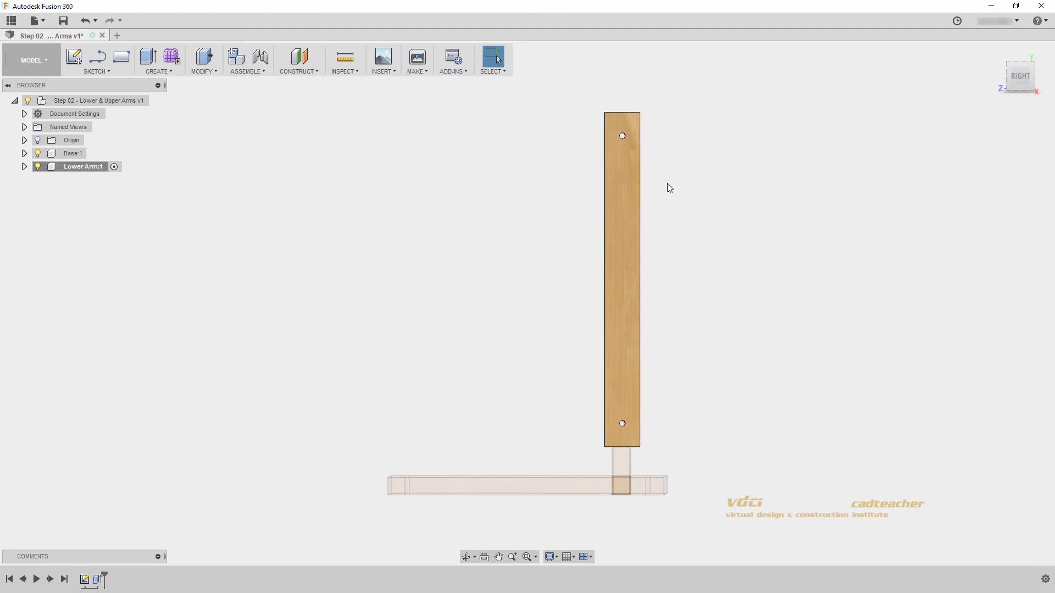
shift+middle_drag(671, 223, 765, 225)
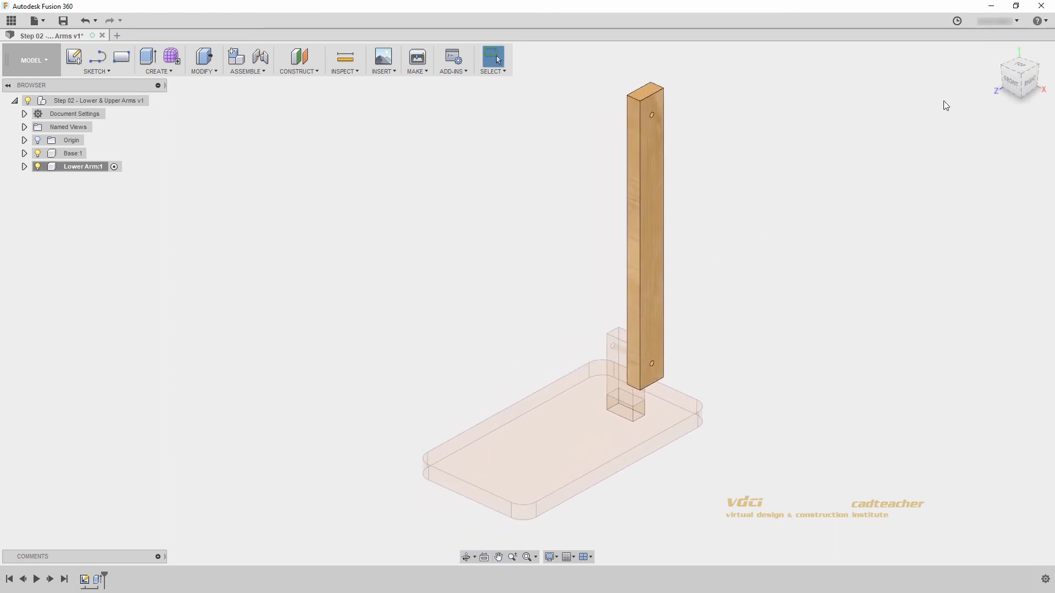
click(994, 52)
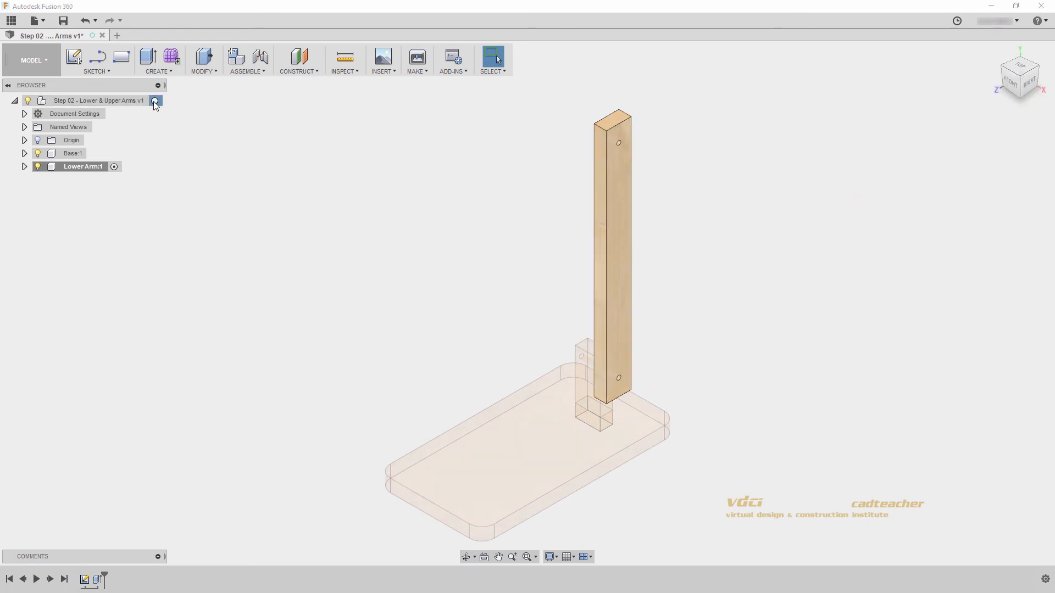
Activate the top-level assembly and copy the Lower Arm component
click(155, 101)
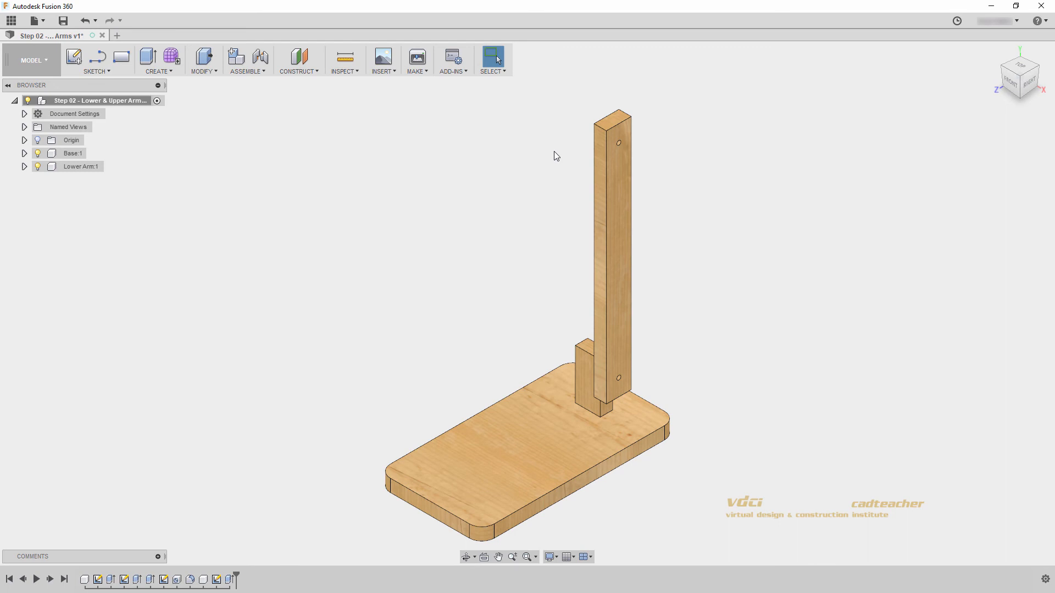
click(72, 169)
right_click(71, 167)
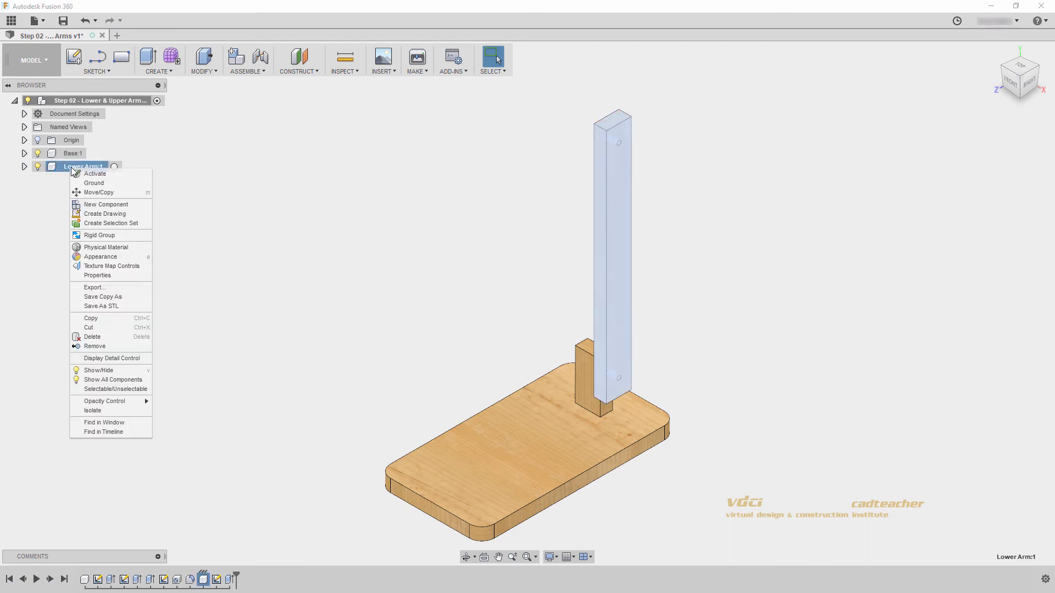
click(105, 318)
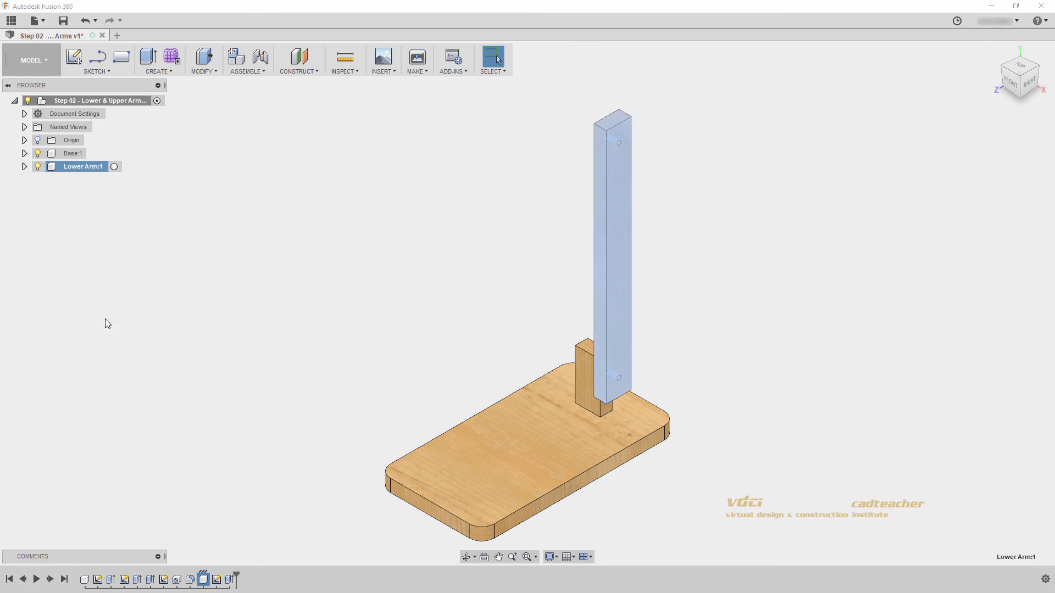
Try out free movement on a pasted copy of the lower arm, and delete that copy
click(351, 254)
right_click(389, 235)
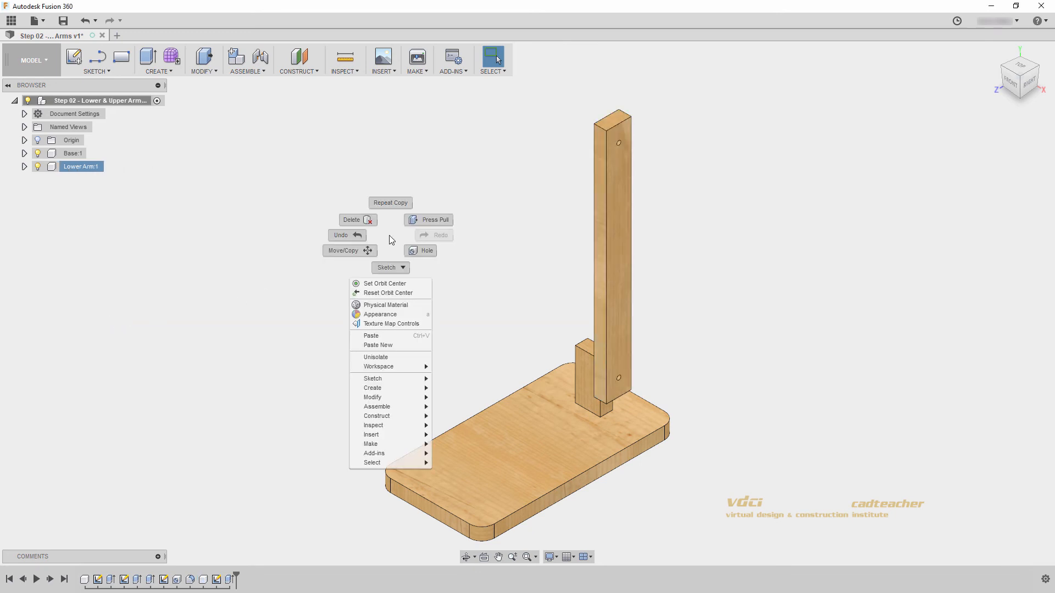
click(387, 336)
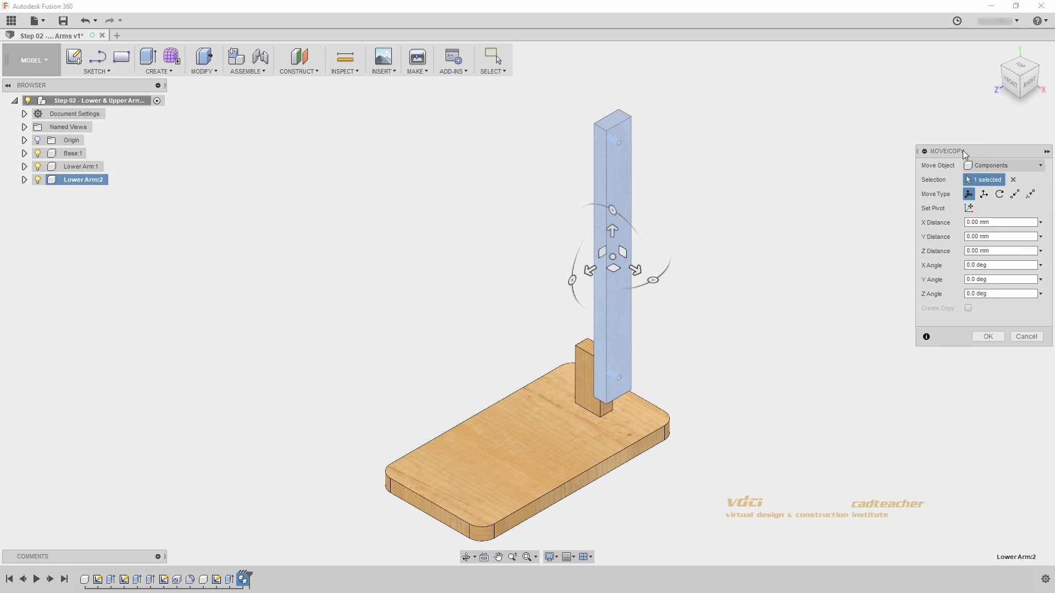
drag(636, 270, 561, 243)
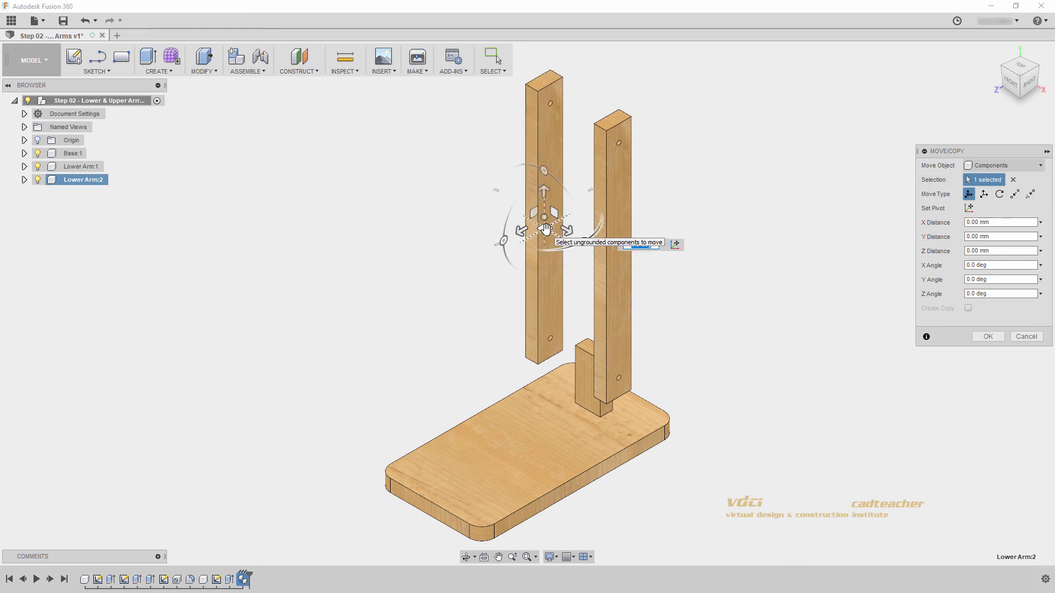
drag(546, 228, 538, 286)
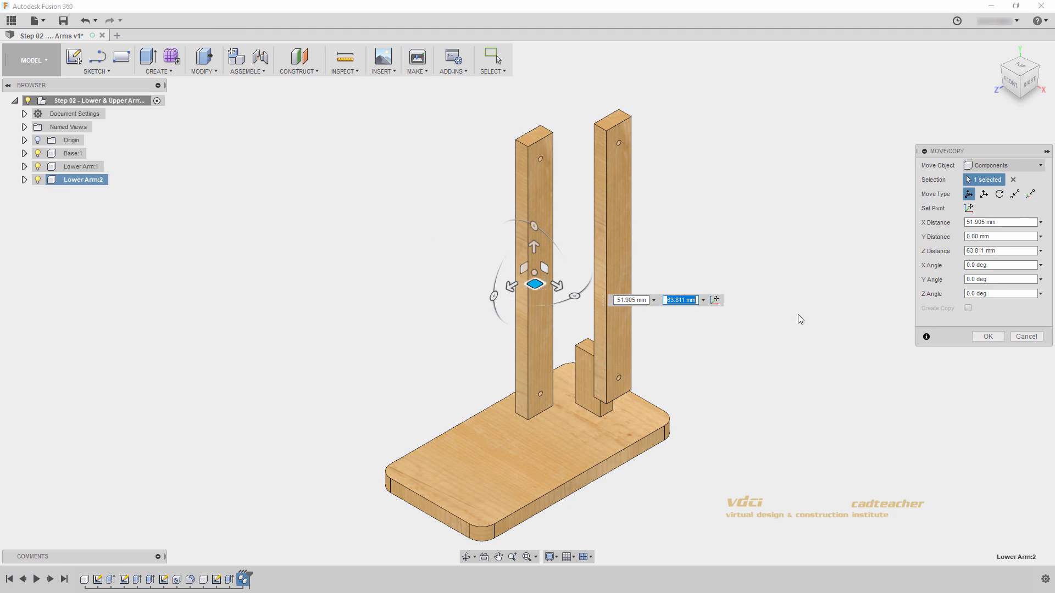
click(1026, 337)
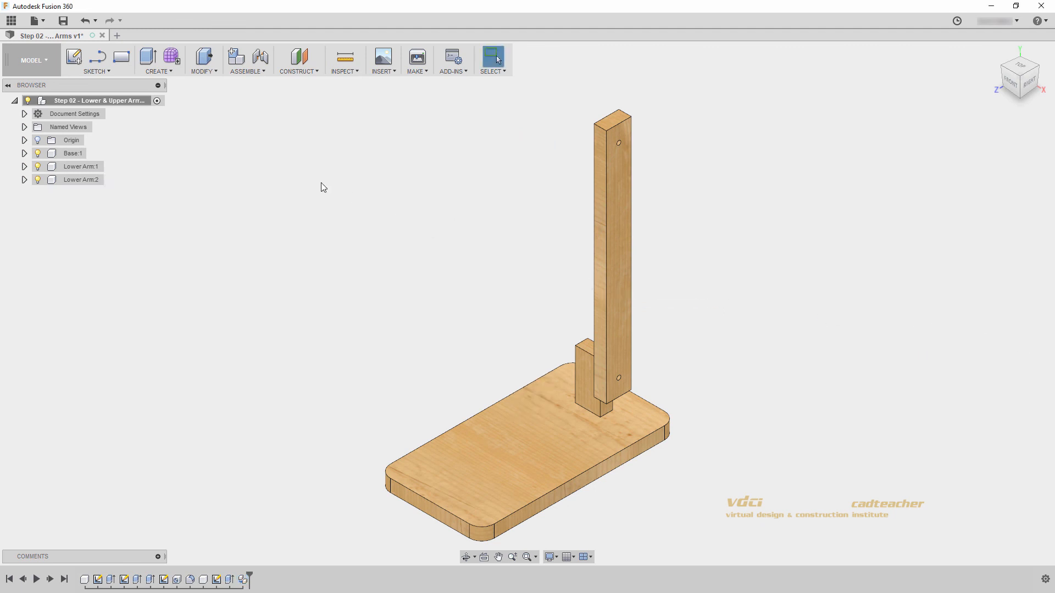
click(86, 183)
key(Delete)
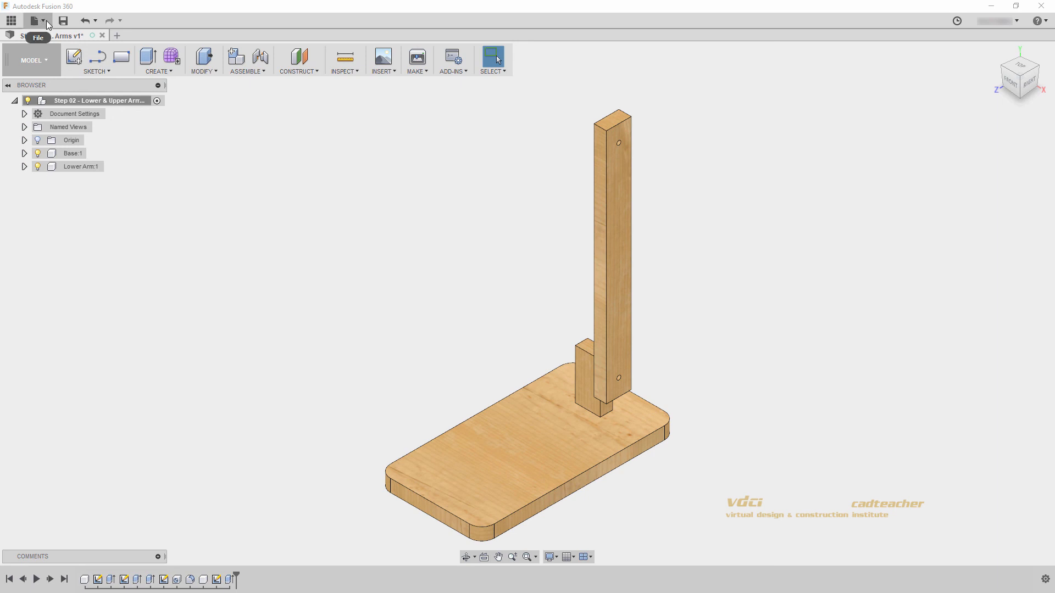
Paste a copy of the lower arm and move it -45 mm along X to the opposite side of the post
right_click(329, 238)
click(334, 340)
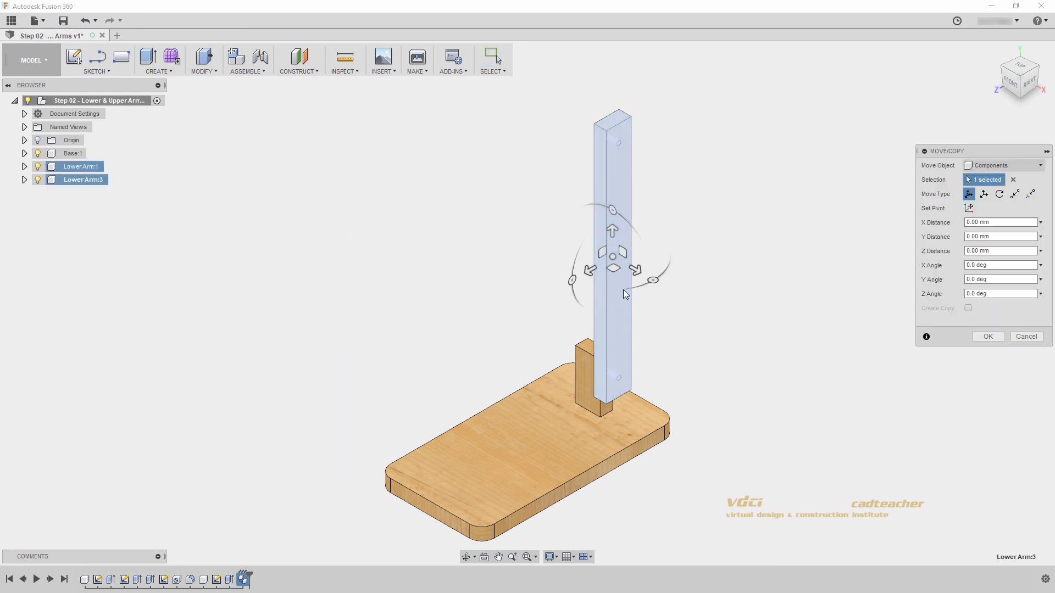
drag(636, 269, 580, 244)
text(-)
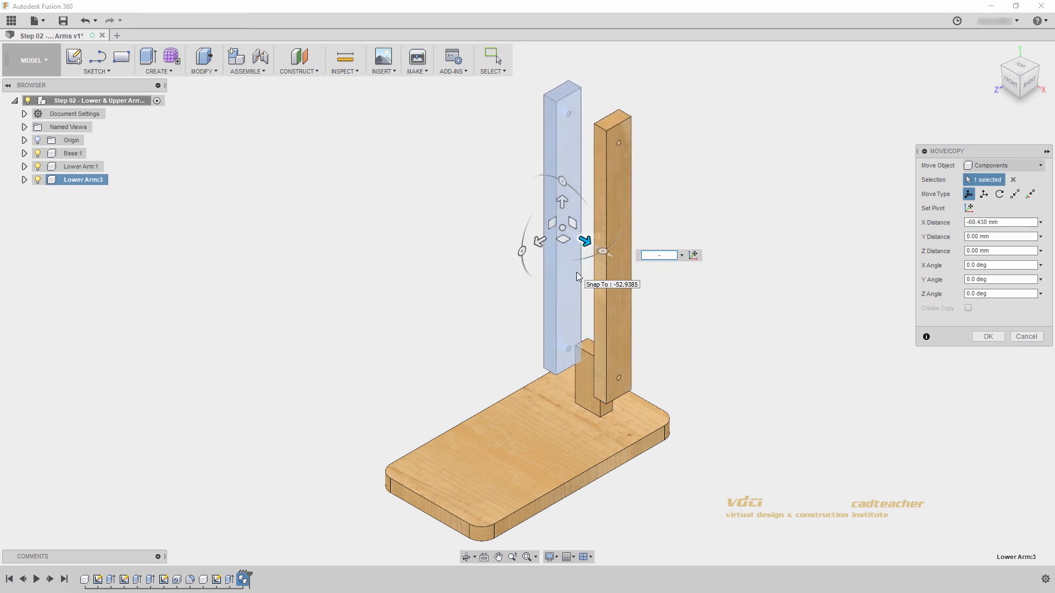
text(45)
key(Return)
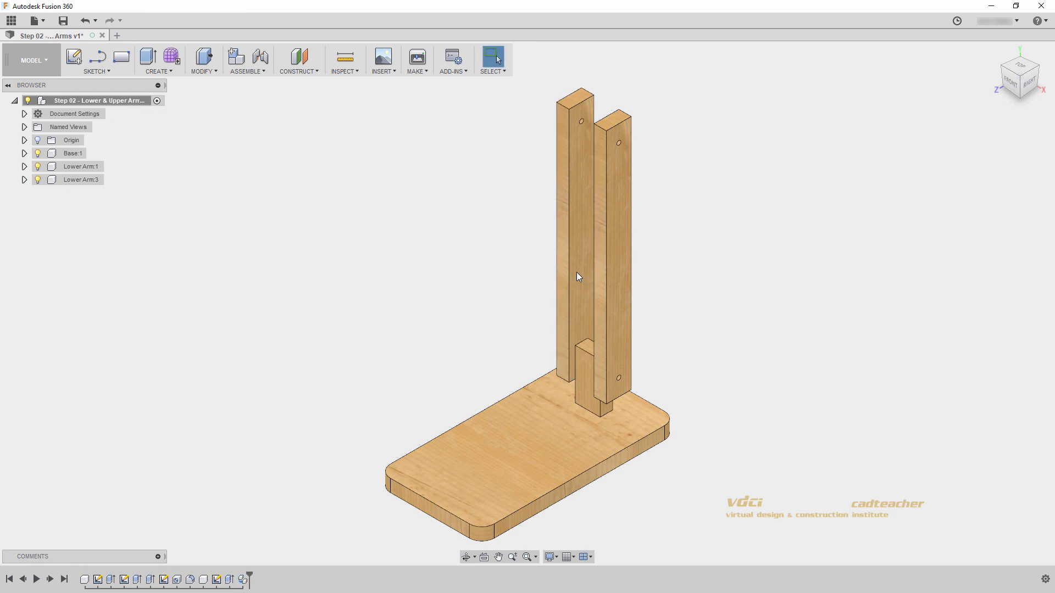
Return the model to its home view and save the design with the version description "User Saved"
mouse_move(576, 286)
shift+middle_down()
mouse_move(577, 302)
mouse_move(594, 282)
mouse_move(579, 287)
shift+middle_up()
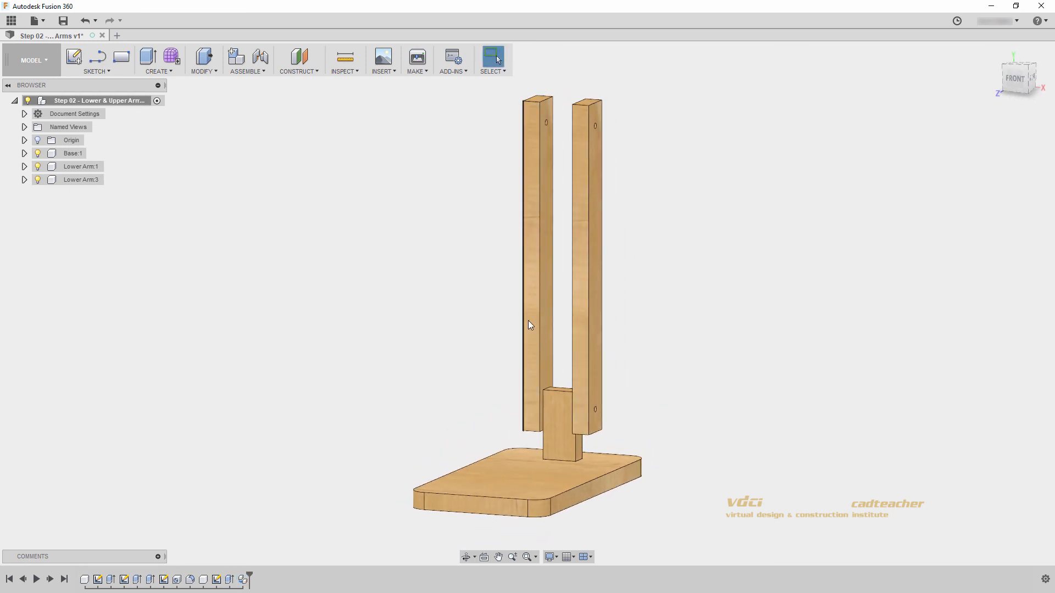
shift+middle_drag(630, 324, 612, 382)
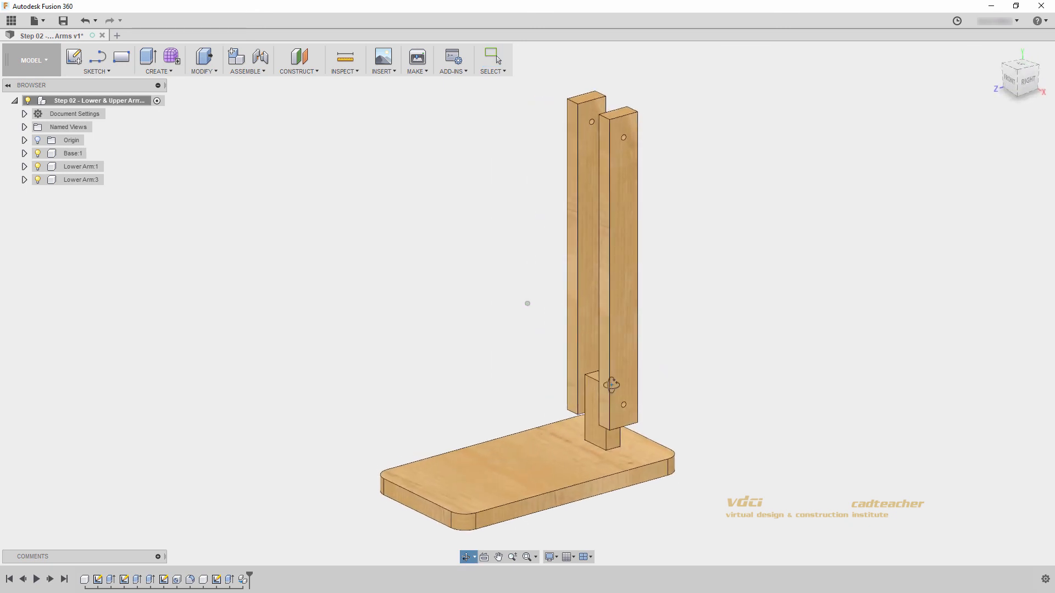
key(Escape)
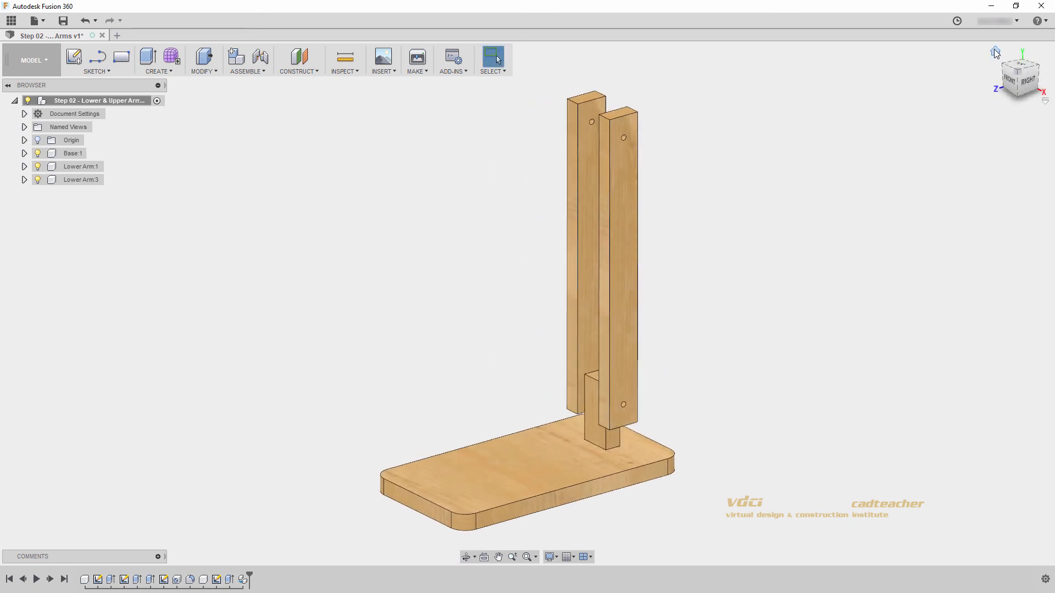
click(994, 50)
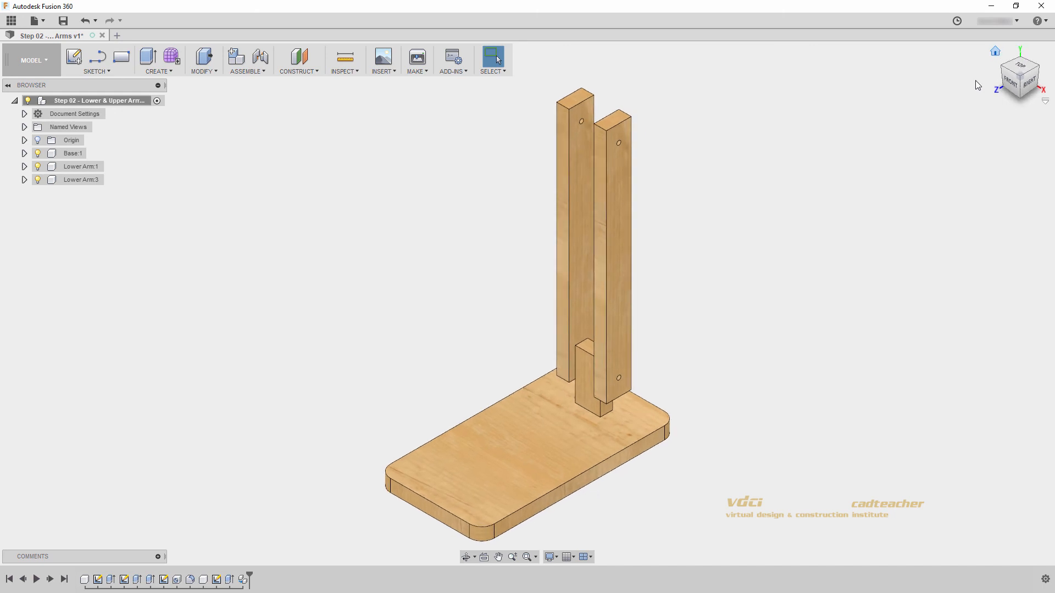
click(63, 21)
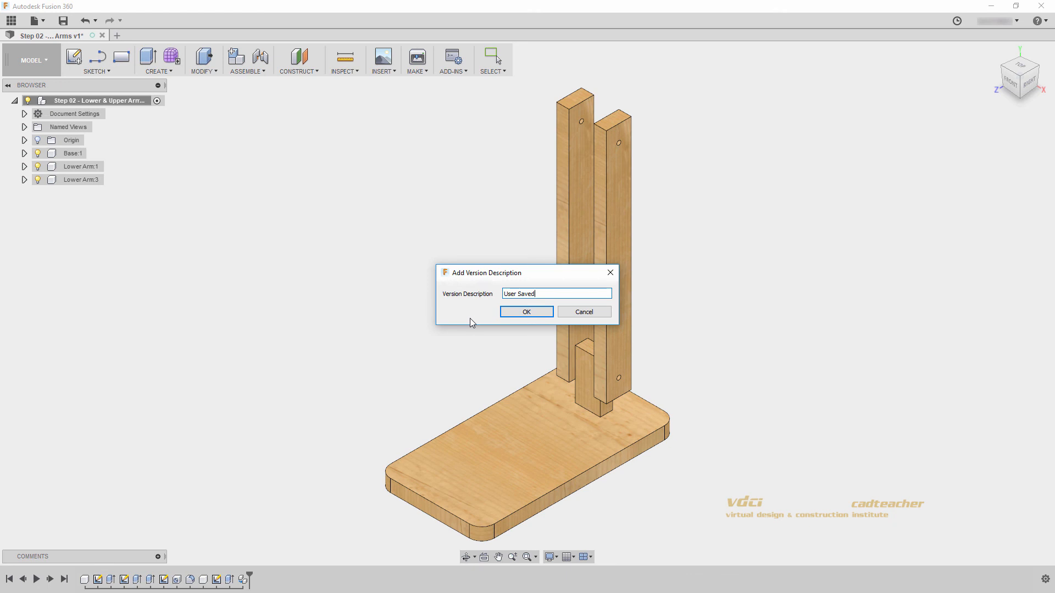
click(511, 312)
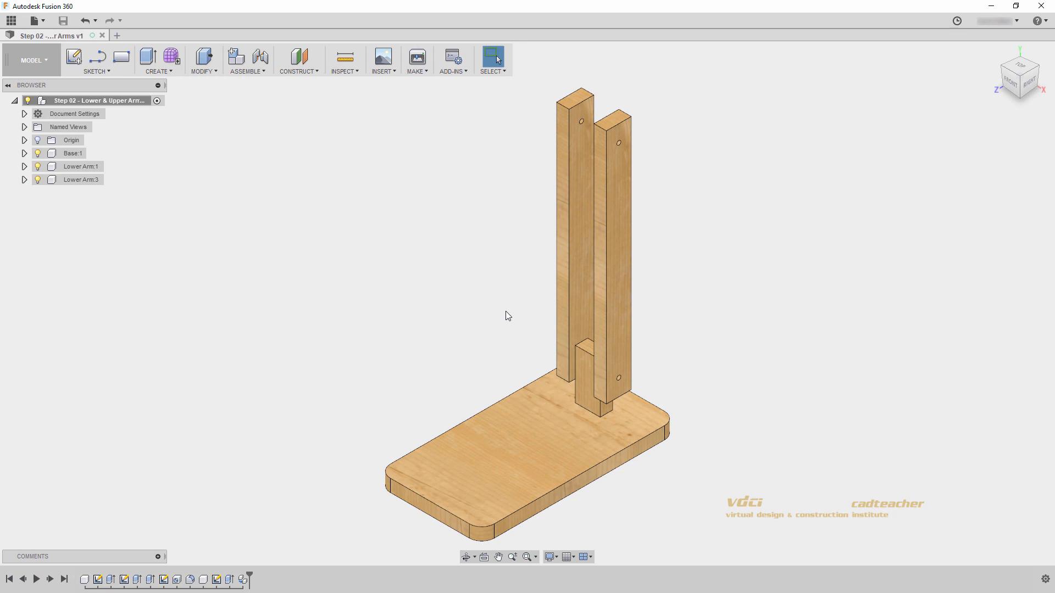